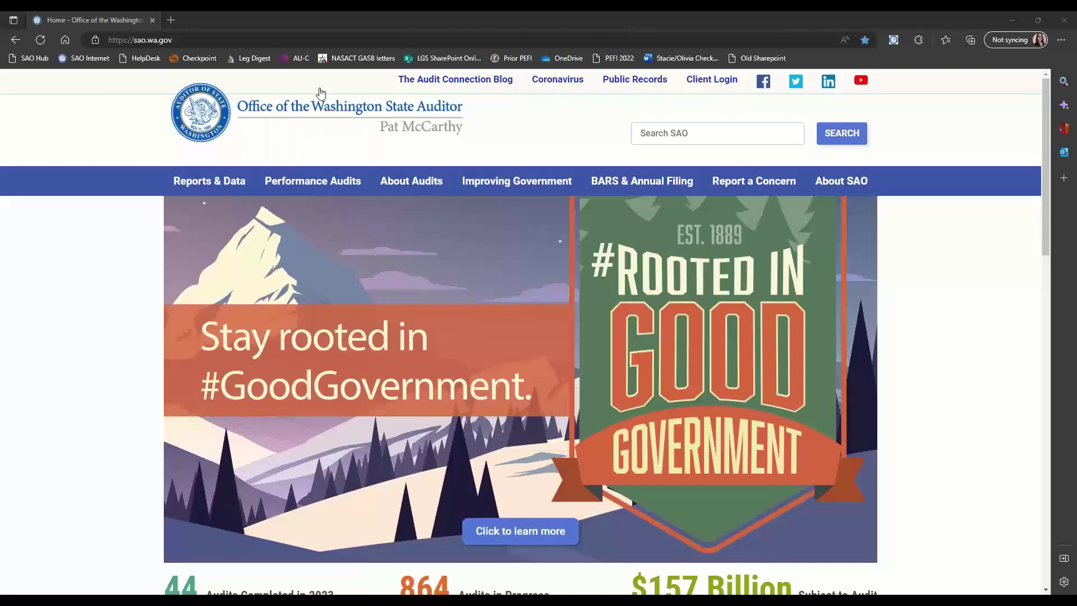
- Go to the BARS Reporting Templates page and open the cash-basis Pension Worksheet from the Fiscal Year 2022 pension templates
mouse_move(636, 180)
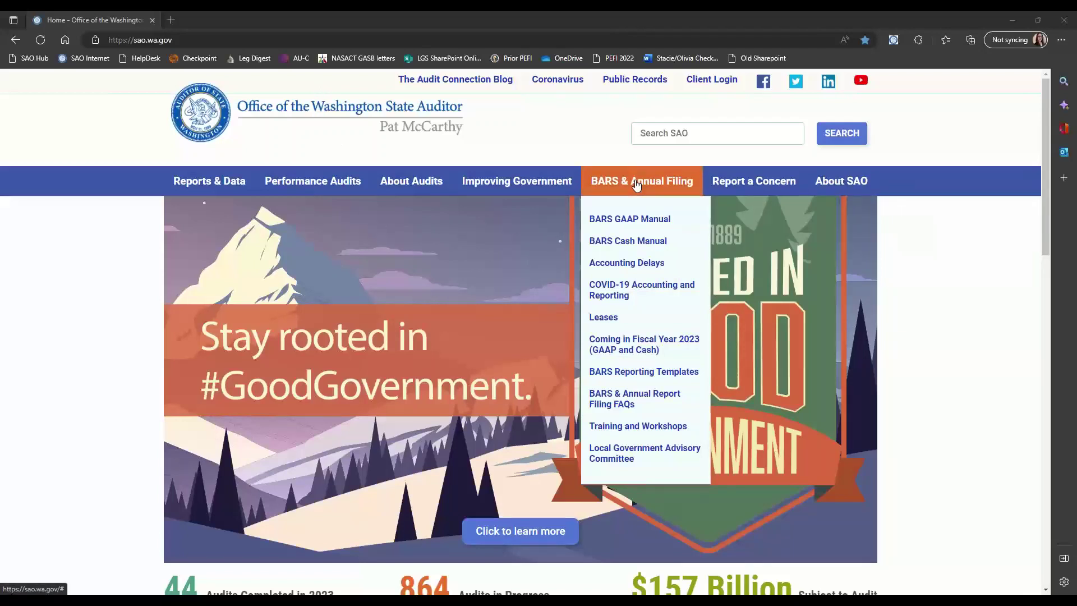
left_click(678, 374)
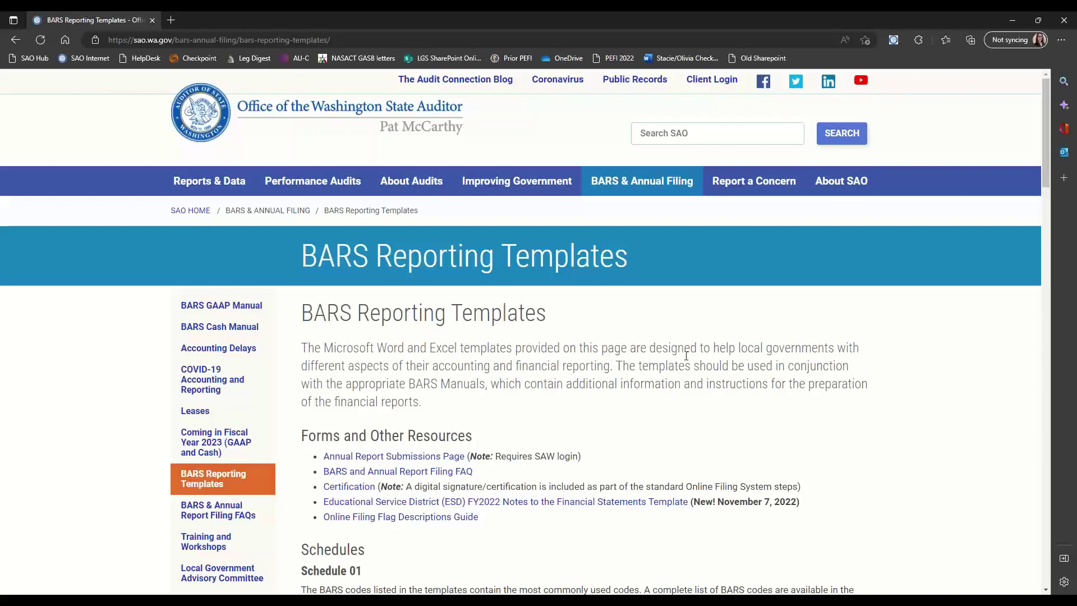
scroll(688, 342, "down", 12)
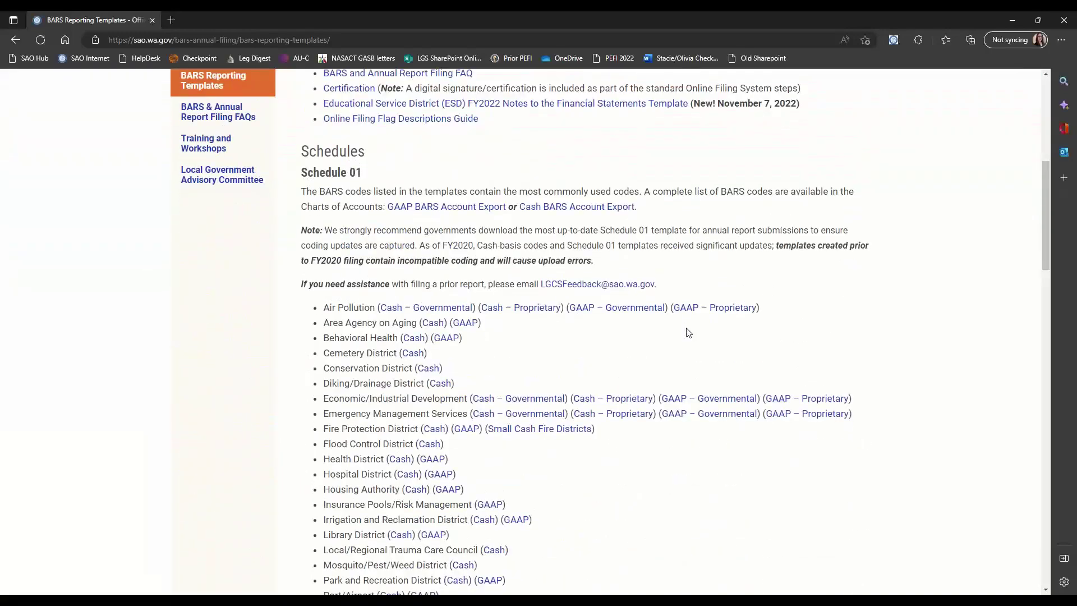
scroll(689, 333, "down", 10)
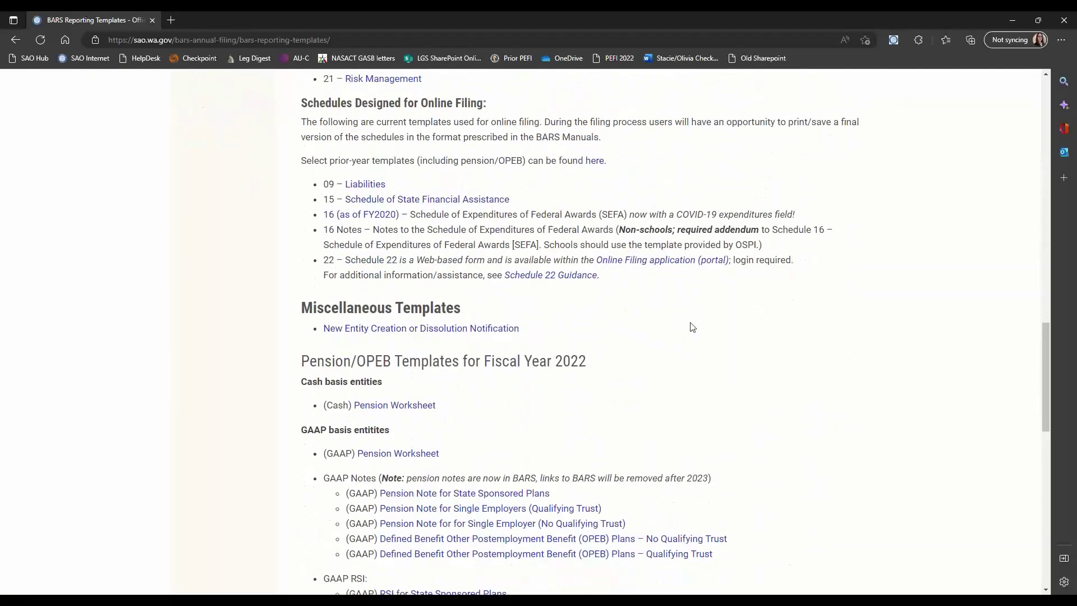
scroll(690, 323, "down", 2)
scroll(693, 322, "up", 1)
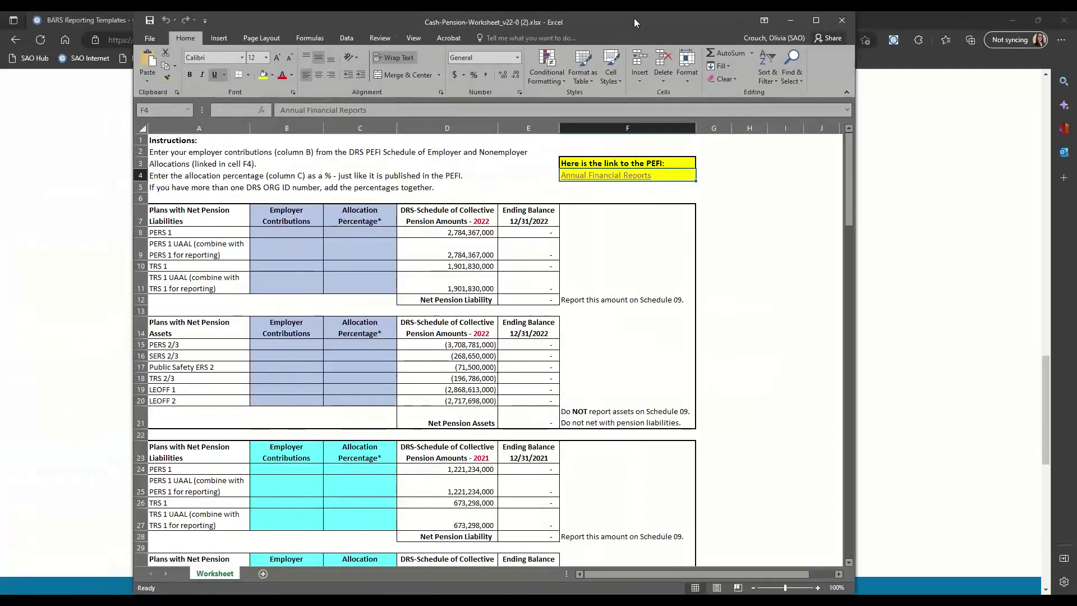
- Maximize the Cash-Pension-Worksheet workbook window and enlarge the sheet to 130%, showing it from the instructions at row 1
double_click(634, 23)
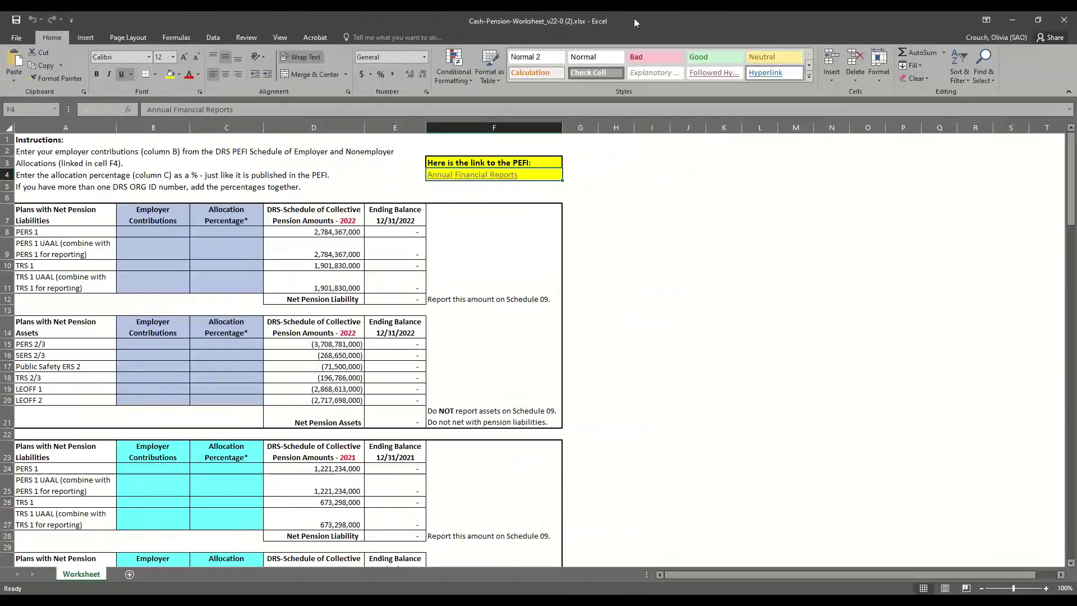
scroll(353, 310, "up", 1, "ctrl")
scroll(353, 309, "up", 1, "ctrl")
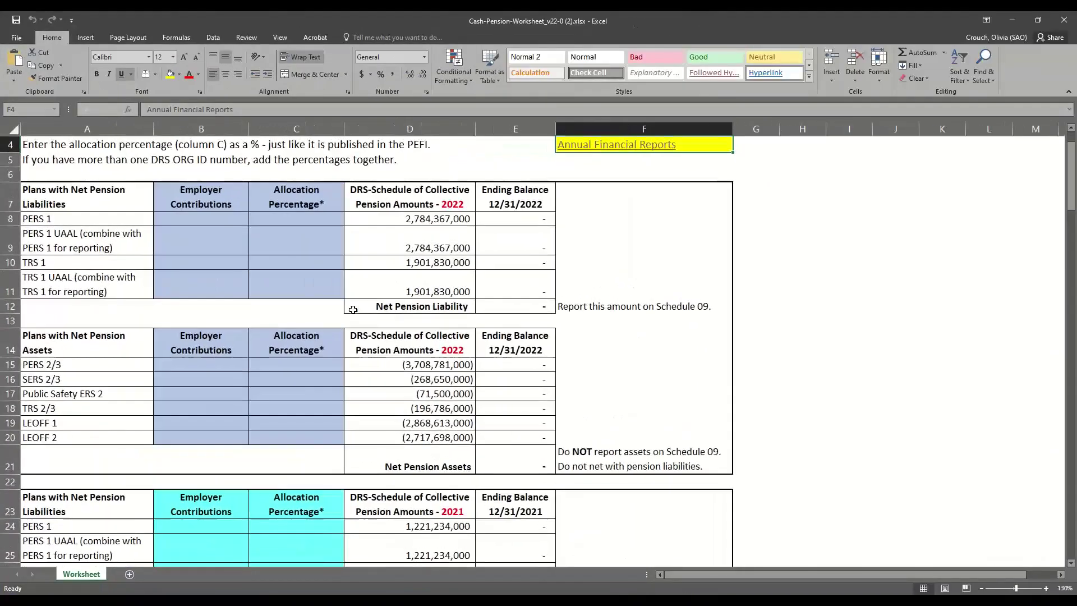
scroll(415, 300, "up", 1)
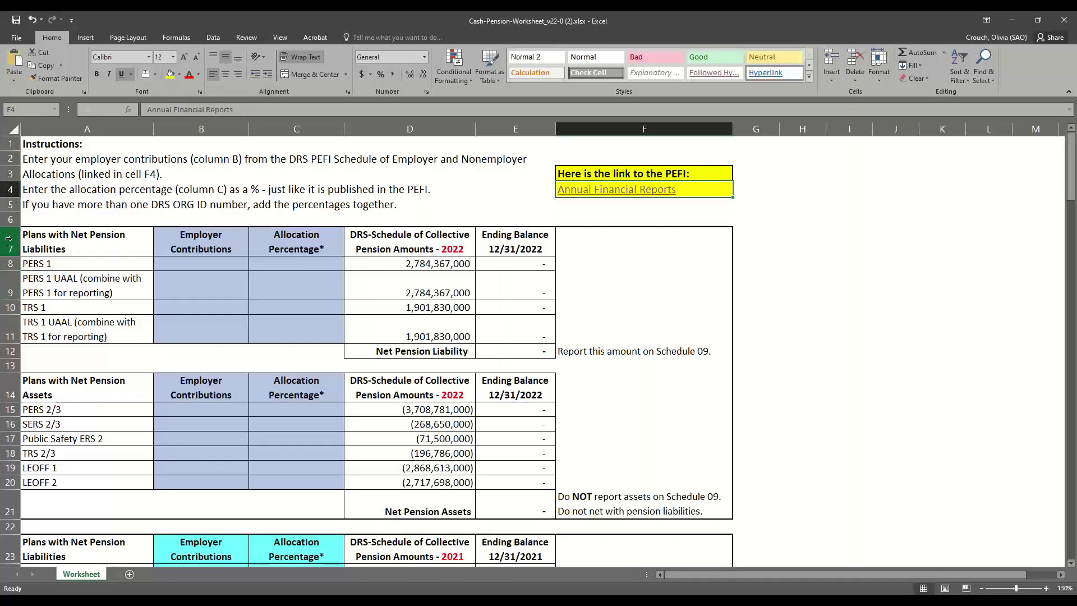
- Examine the 2022 pension liabilities and assets tables in rows 7 to 21 and the 2021 tables beneath them
left_click_drag(9, 238, 9, 511)
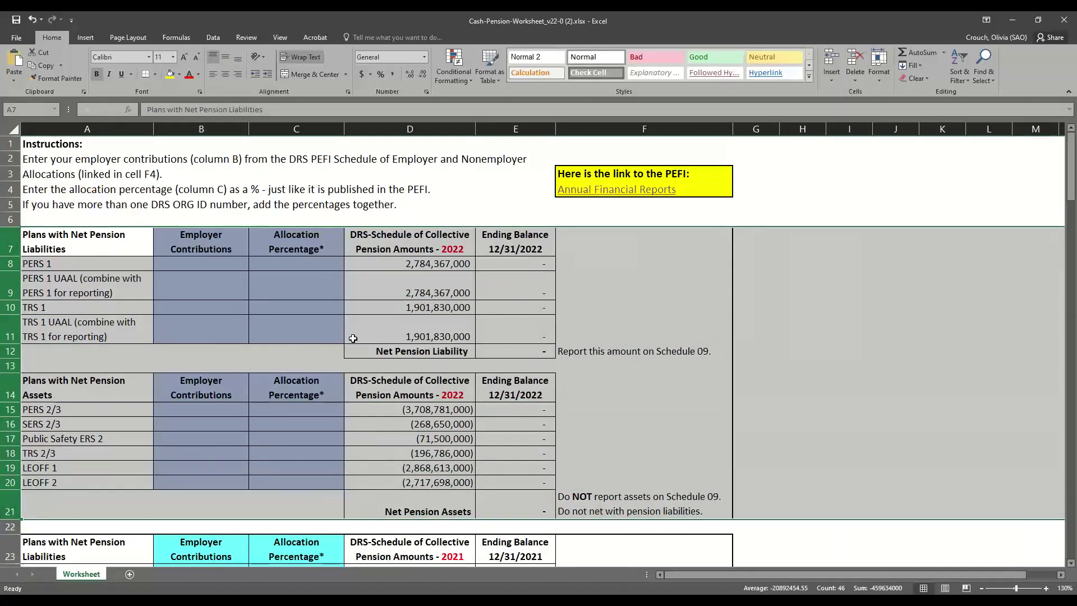
scroll(355, 339, "down", 4)
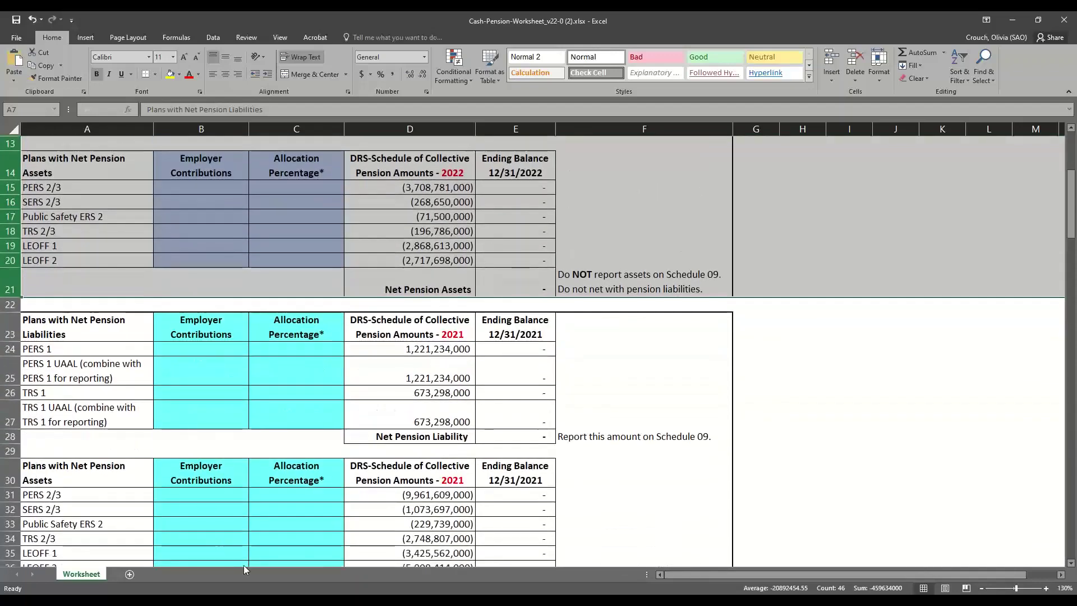
scroll(374, 446, "up", 4)
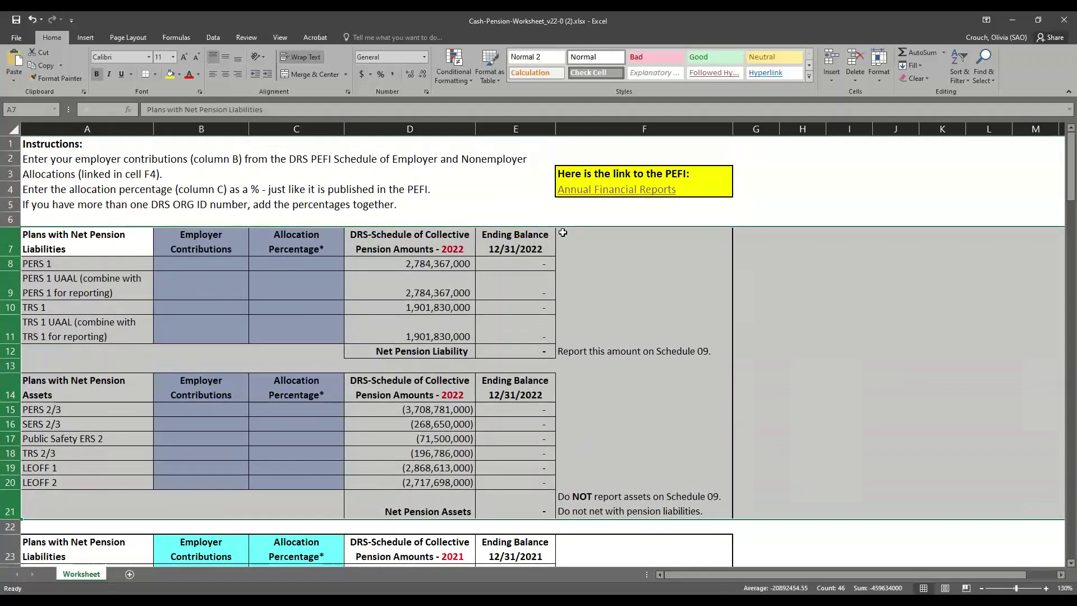
left_click(566, 238)
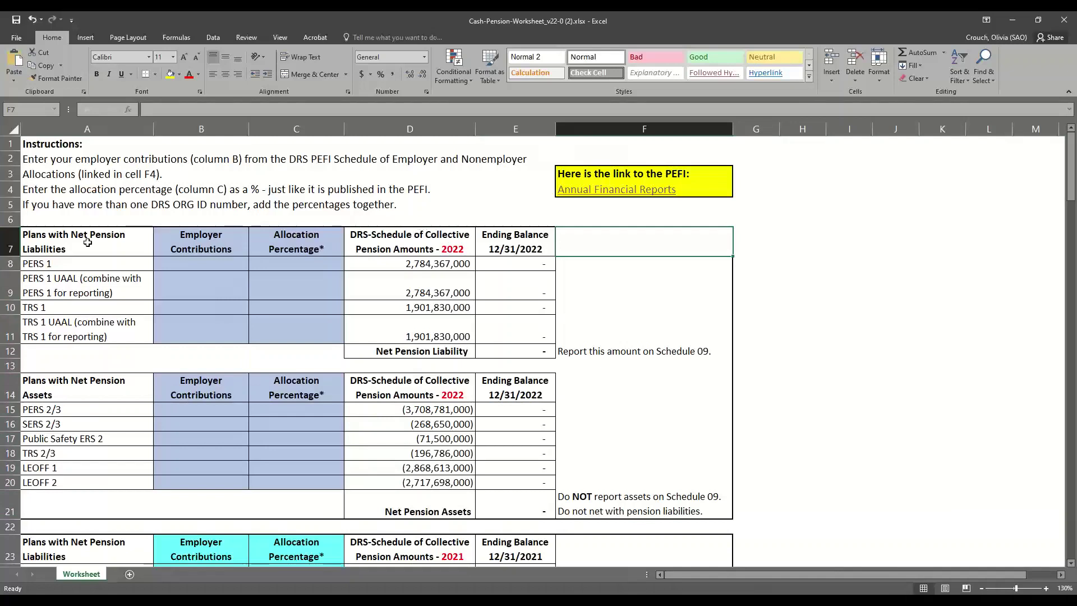
- Review the 2022 tables' PERS 1 row and the contribution, allocation percentage, collective pension amount and ending balance columns
left_click(35, 261)
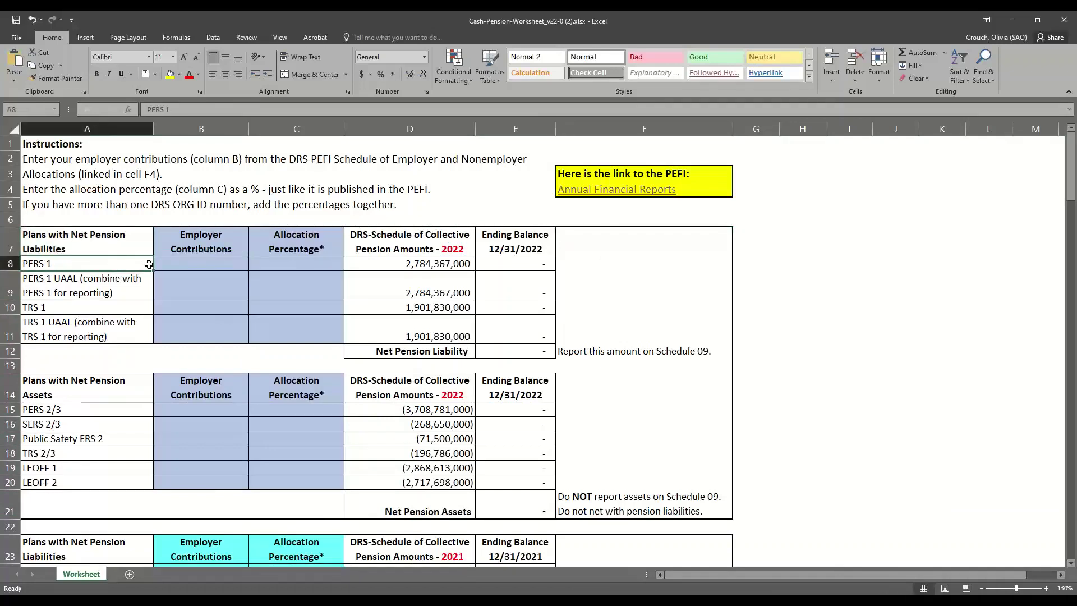
left_click_drag(143, 262, 271, 262)
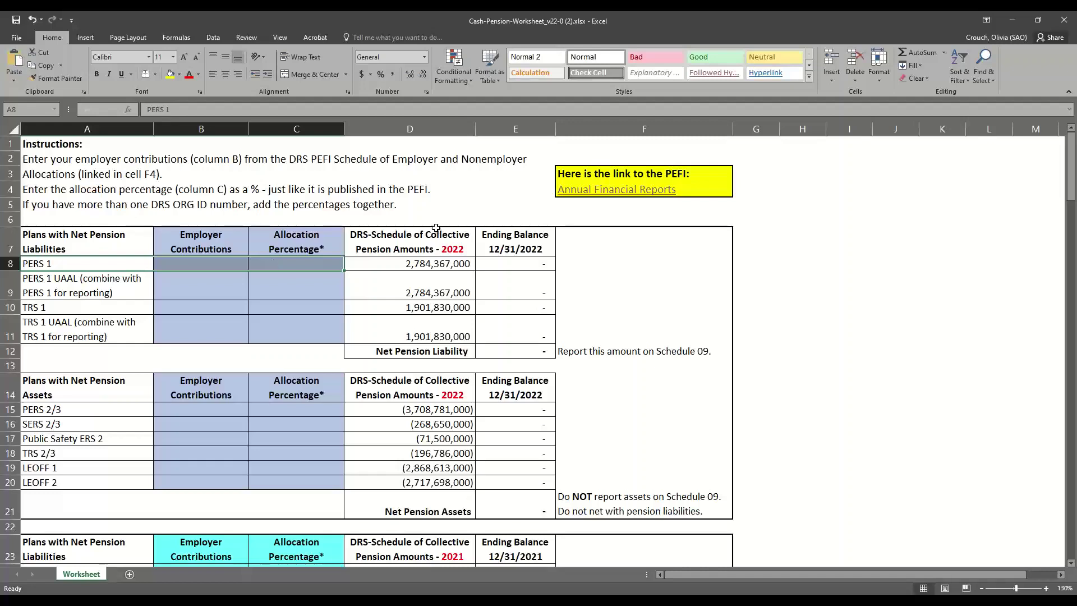
left_click_drag(435, 232, 430, 508)
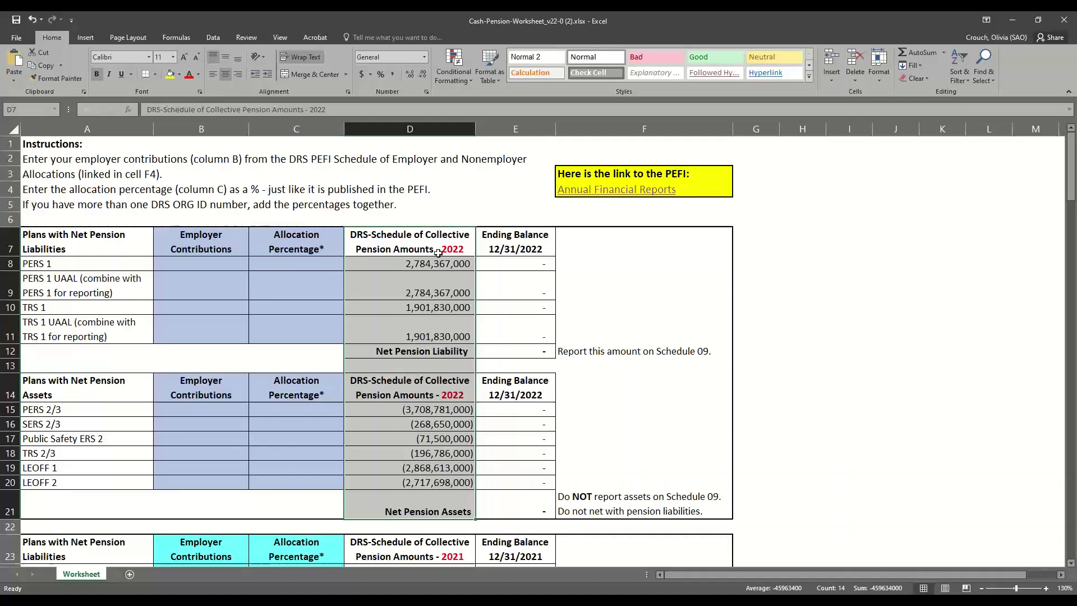
left_click(427, 267)
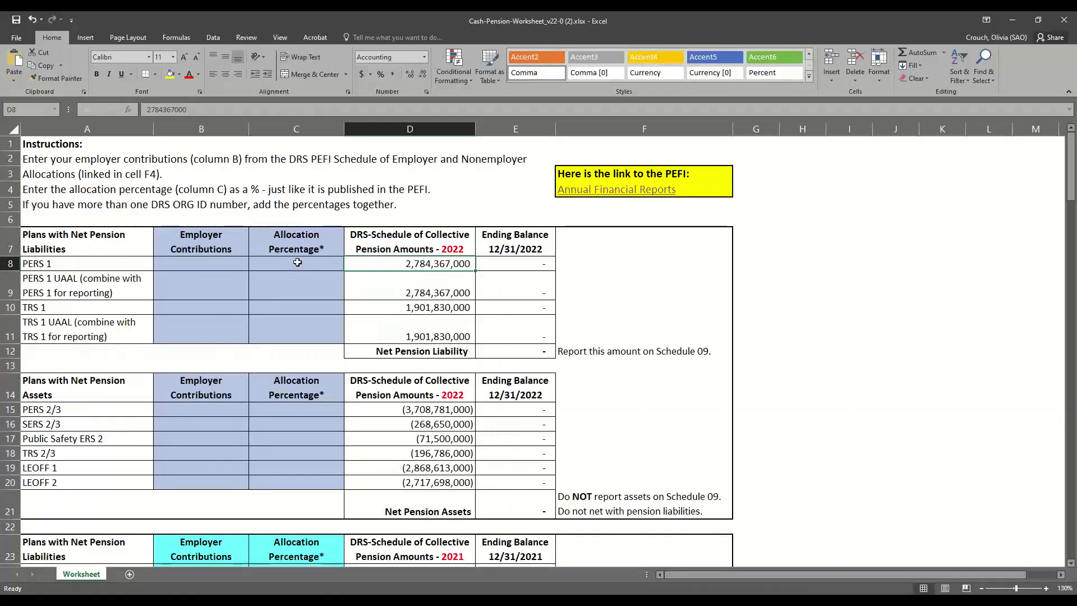
left_click_drag(298, 262, 300, 483)
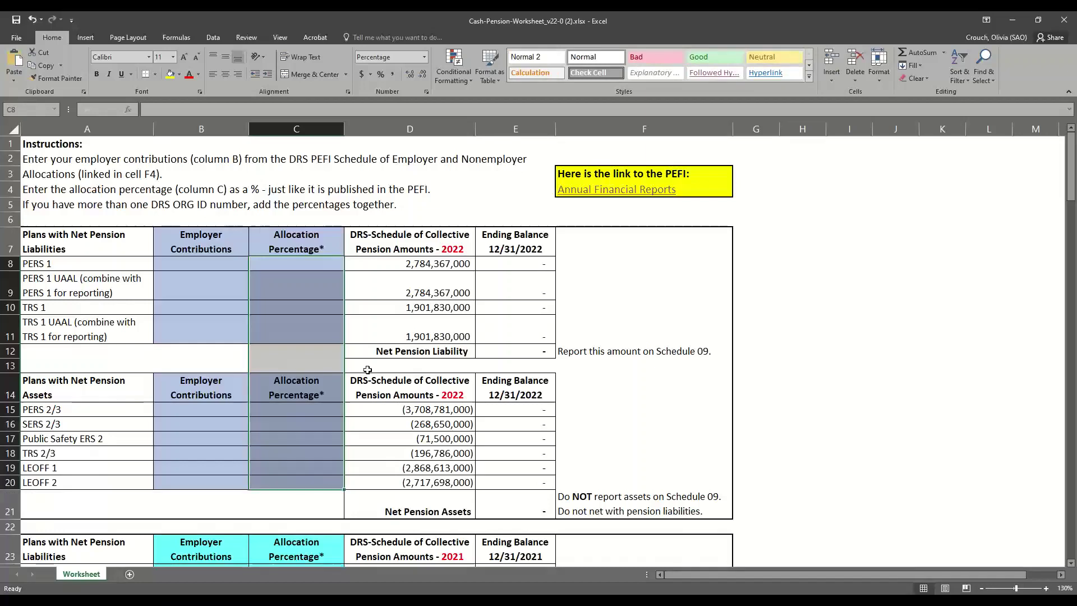
left_click_drag(513, 248, 526, 511)
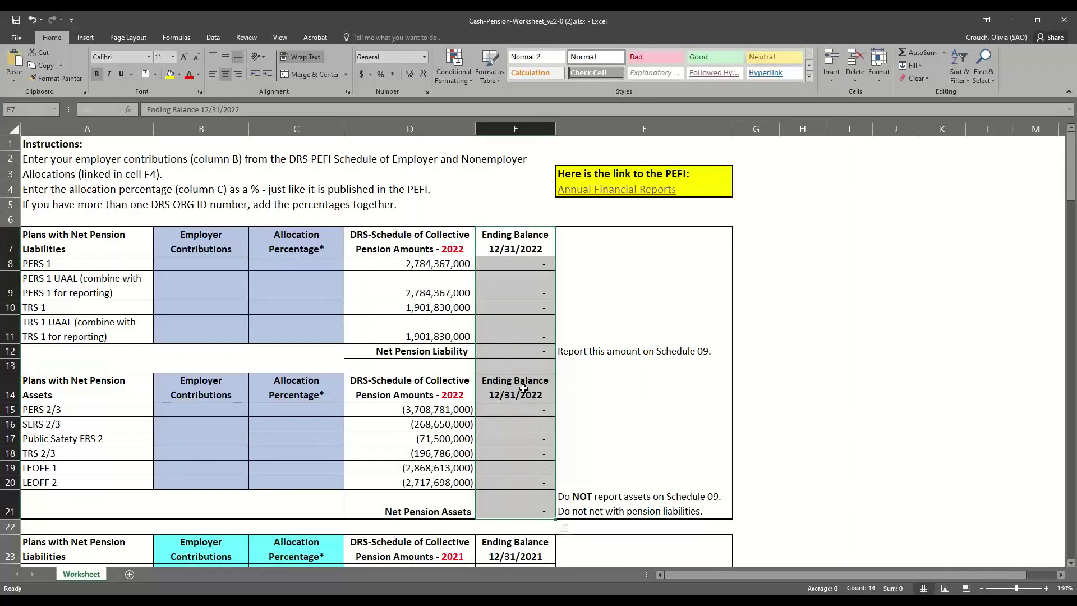
left_click(313, 264)
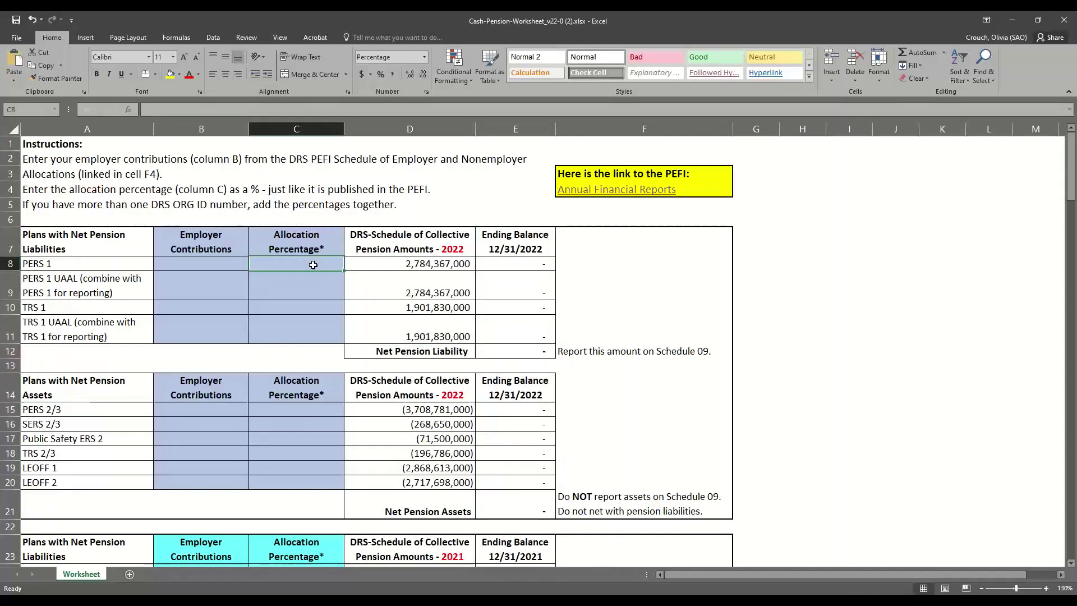
left_click(376, 264)
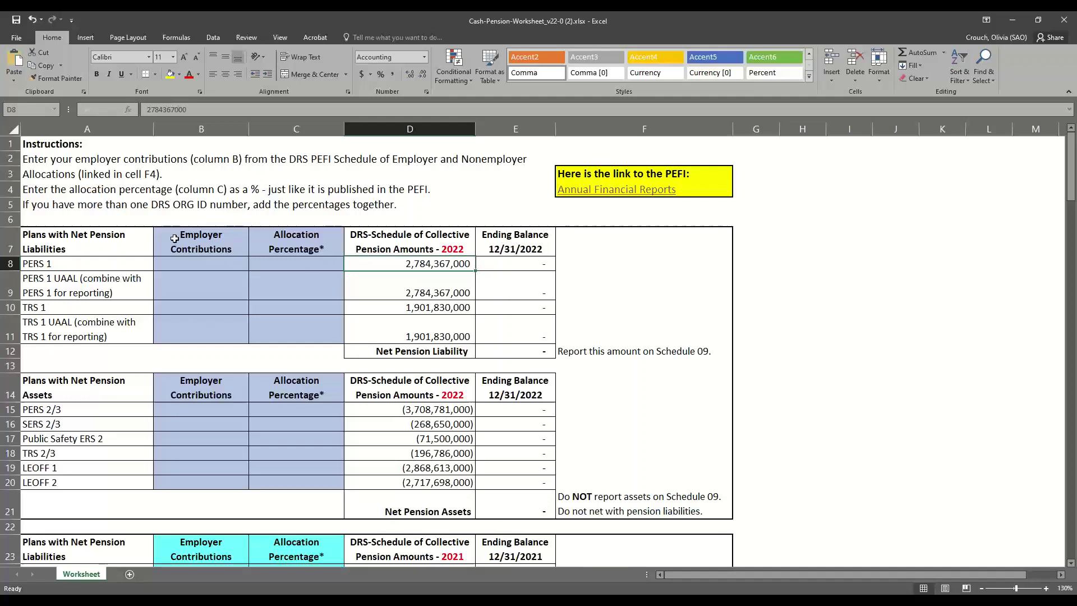
left_click_drag(202, 245, 195, 483)
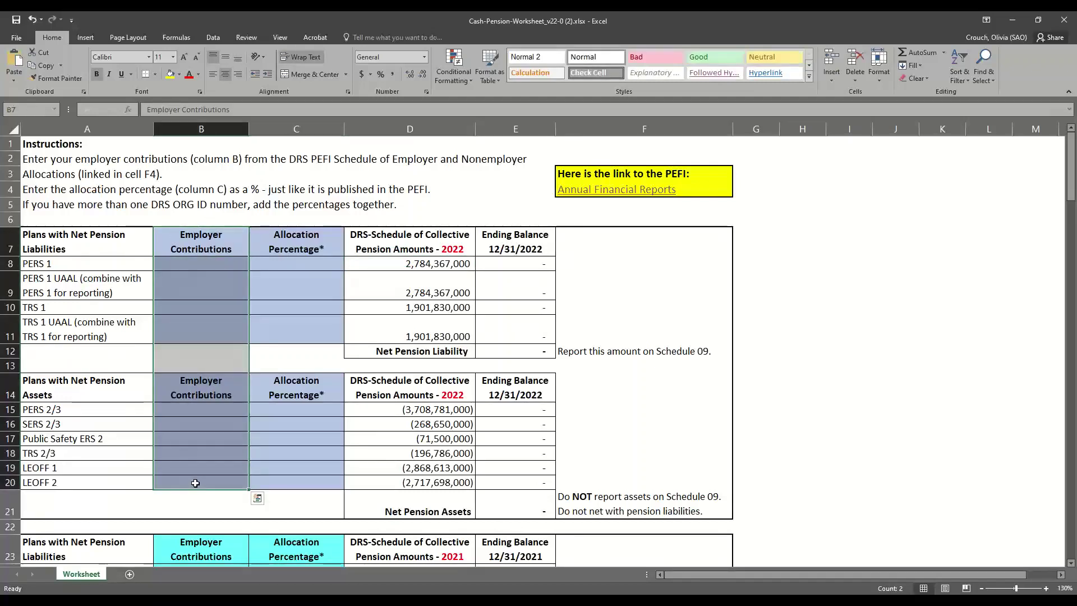
left_click(273, 238)
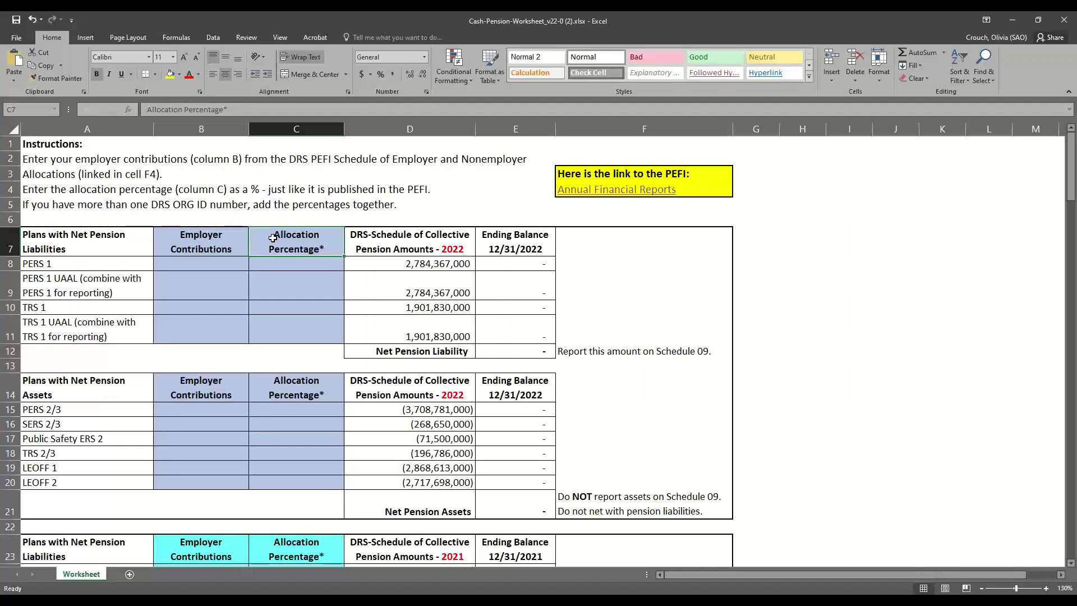
- Follow the Annual Financial Reports link in cell F4 and open the Participating Employer Financial Information (PEFI) publication on the DRS site
left_click(596, 192)
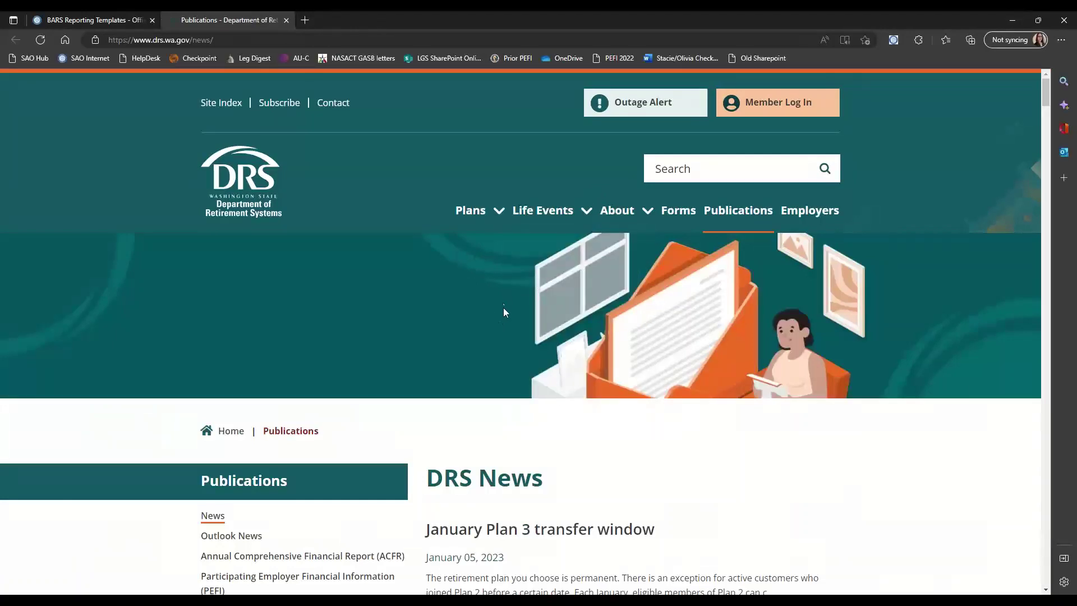
scroll(493, 301, "down", 4)
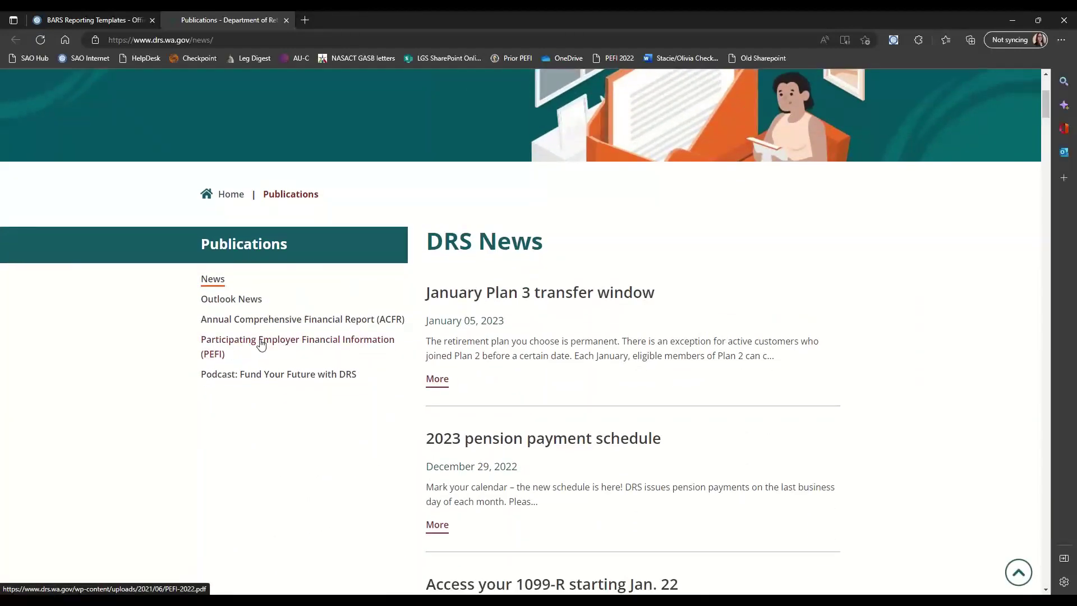
left_click(335, 345)
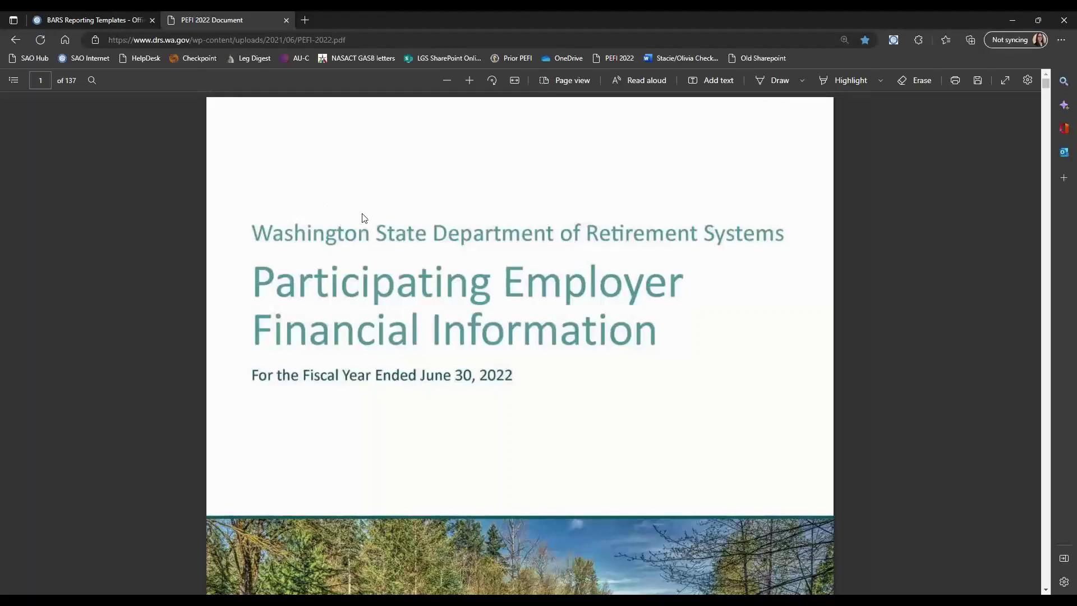
- Go to the first page of the PERS Plan 1 Schedule of Employer and Nonemployer Allocations in the PEFI document
scroll(367, 215, "down", 1)
scroll(368, 215, "down", 20)
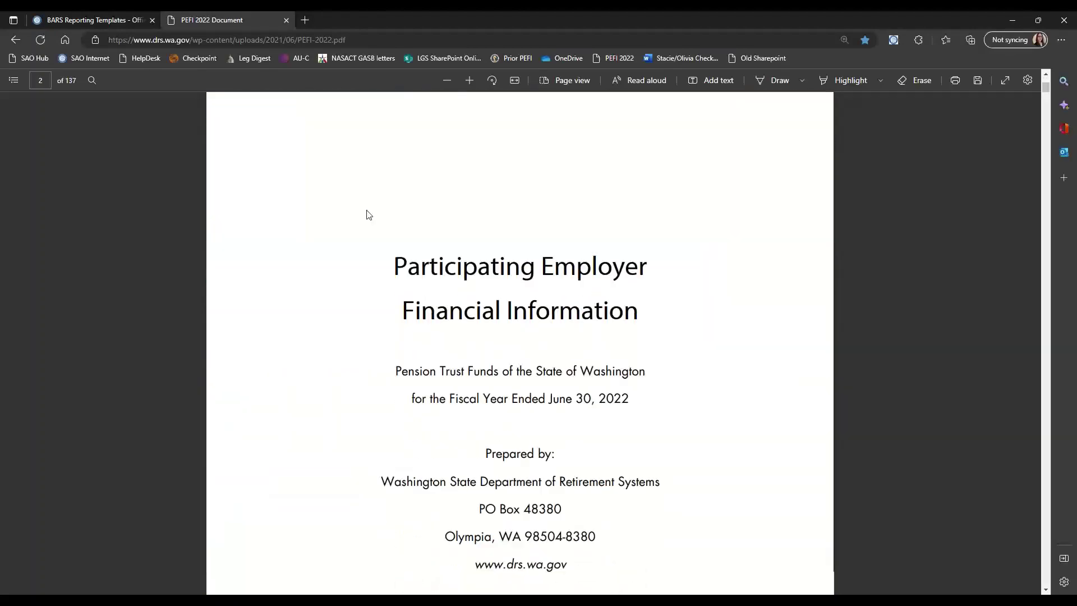
scroll(368, 215, "down", 20)
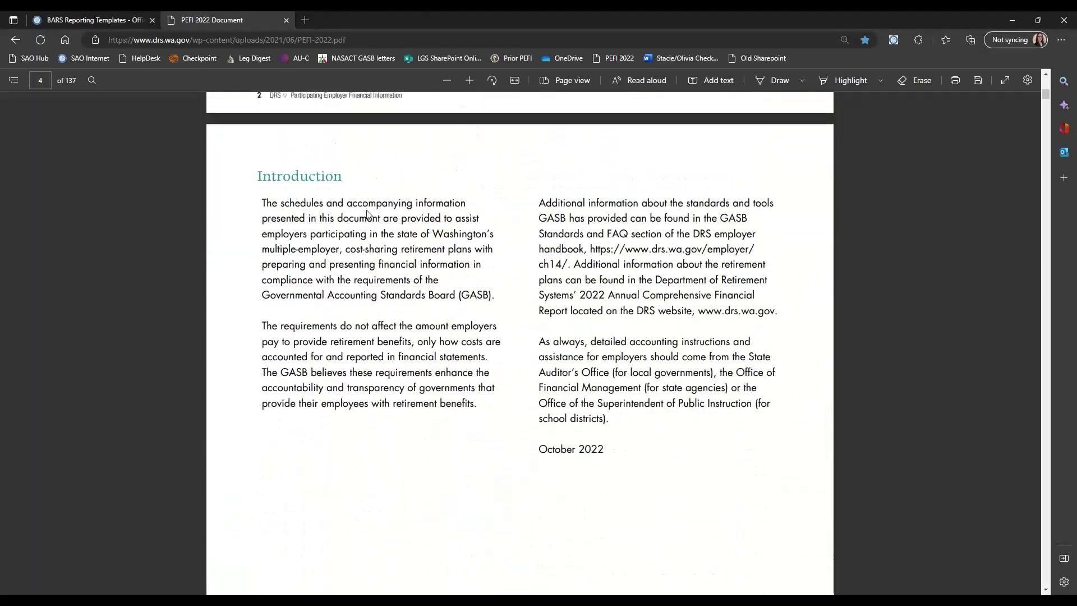
scroll(367, 215, "down", 20)
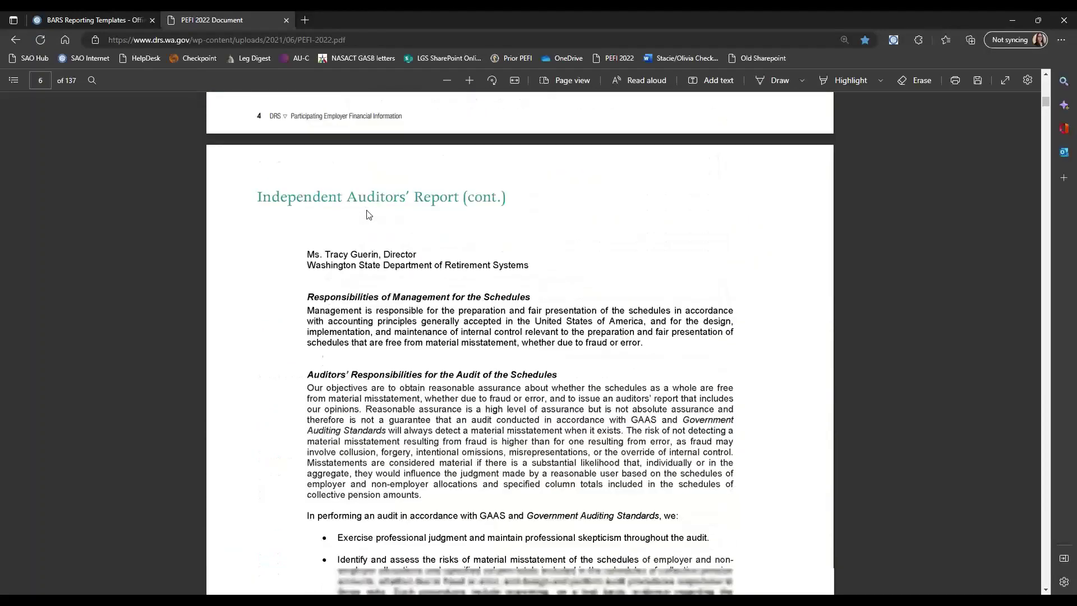
scroll(369, 214, "down", 6)
scroll(369, 215, "down", 4)
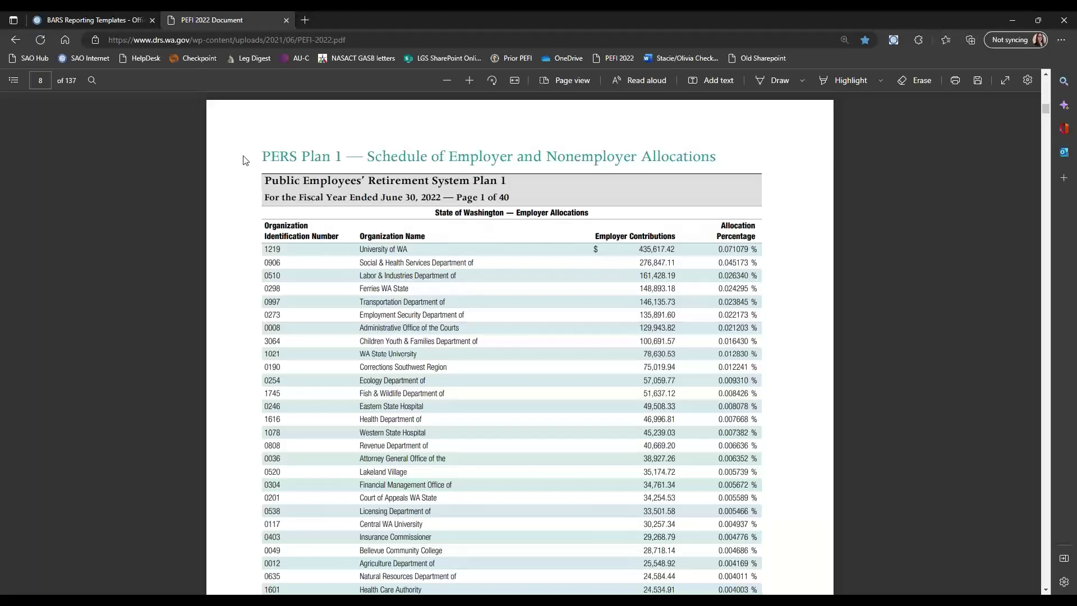
- Examine the schedule's plan name and its Employer Contributions and Allocation Percentage column headings
left_click_drag(260, 158, 350, 156)
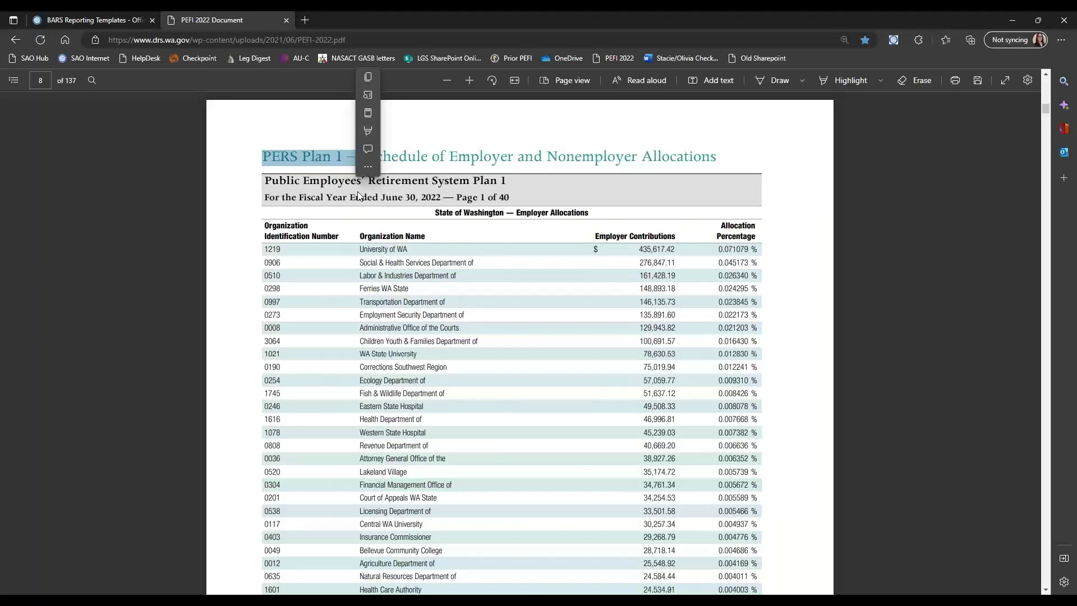
left_click(332, 216)
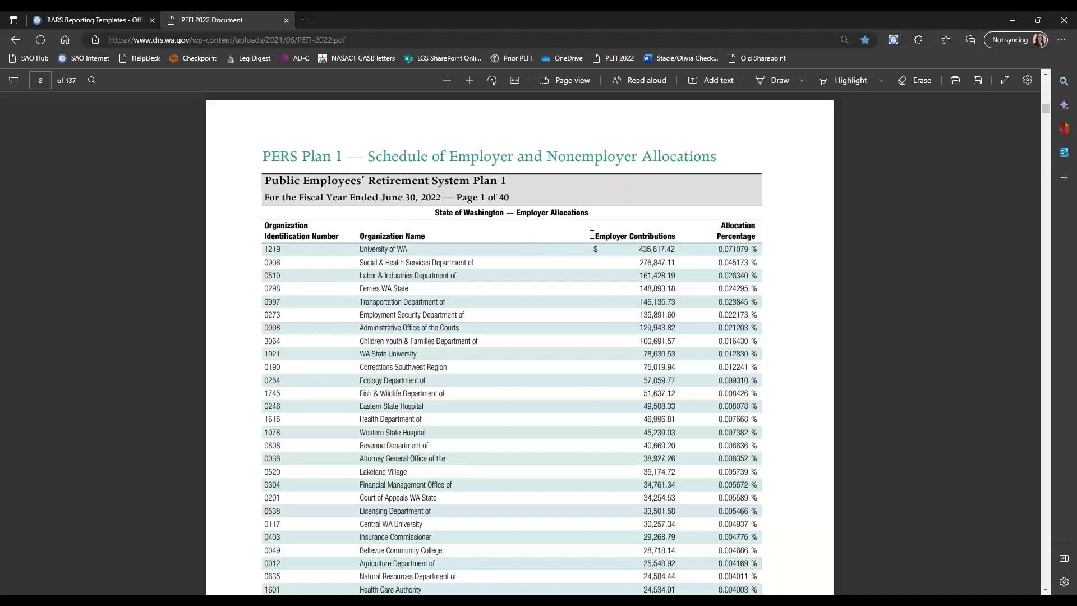
left_click_drag(592, 235, 769, 246)
left_click(717, 224)
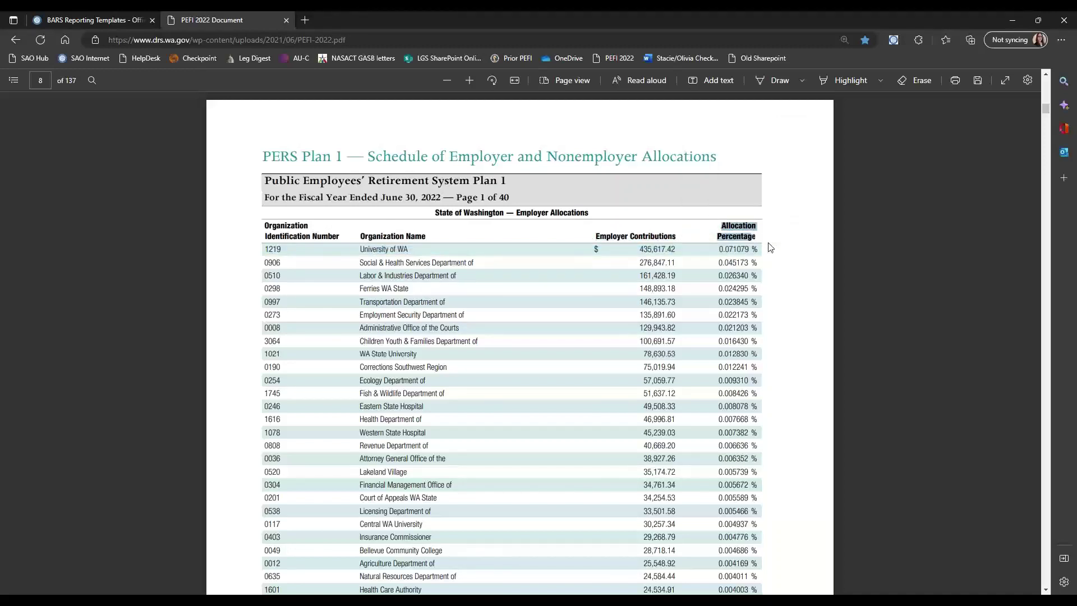
left_click(745, 235)
- Find Adams County in the PERS Plan 1 schedule and copy its employer contributions amount
key("ctrl+f")
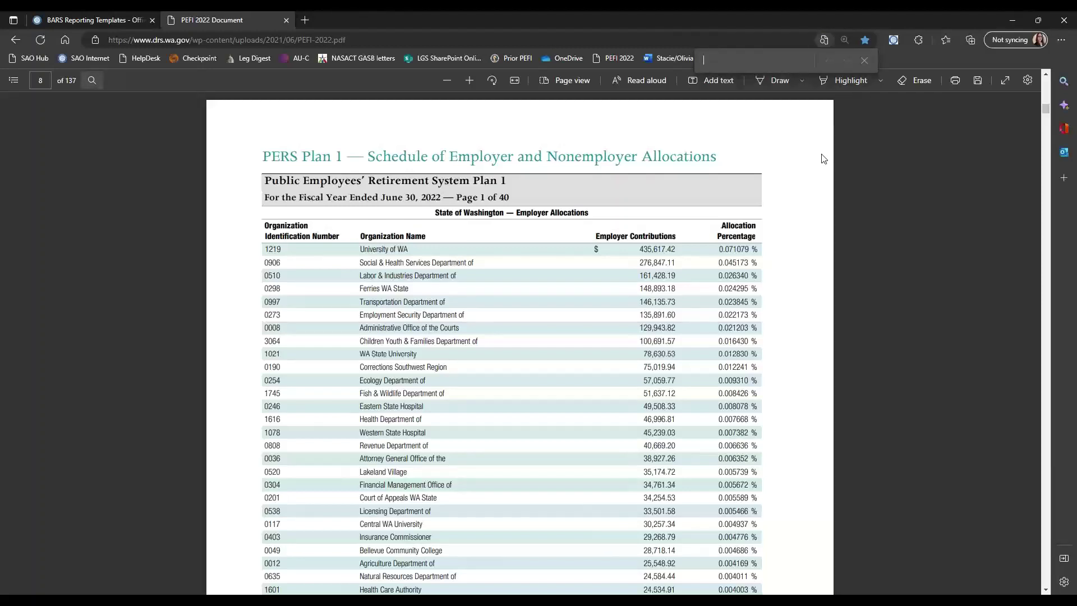
type("Adams County")
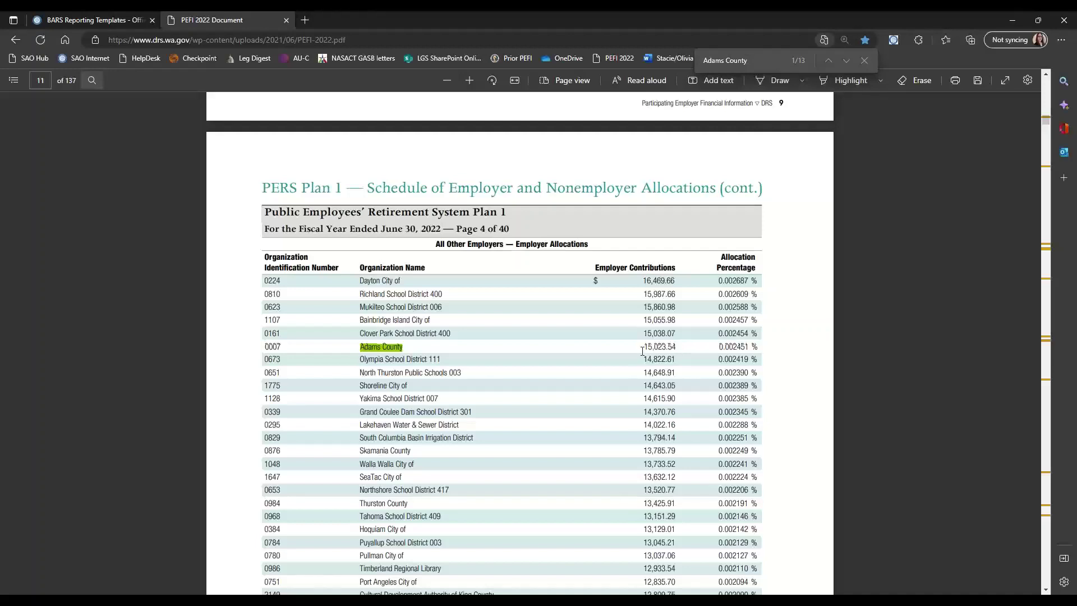
left_click_drag(643, 347, 678, 349)
key("ctrl+c")
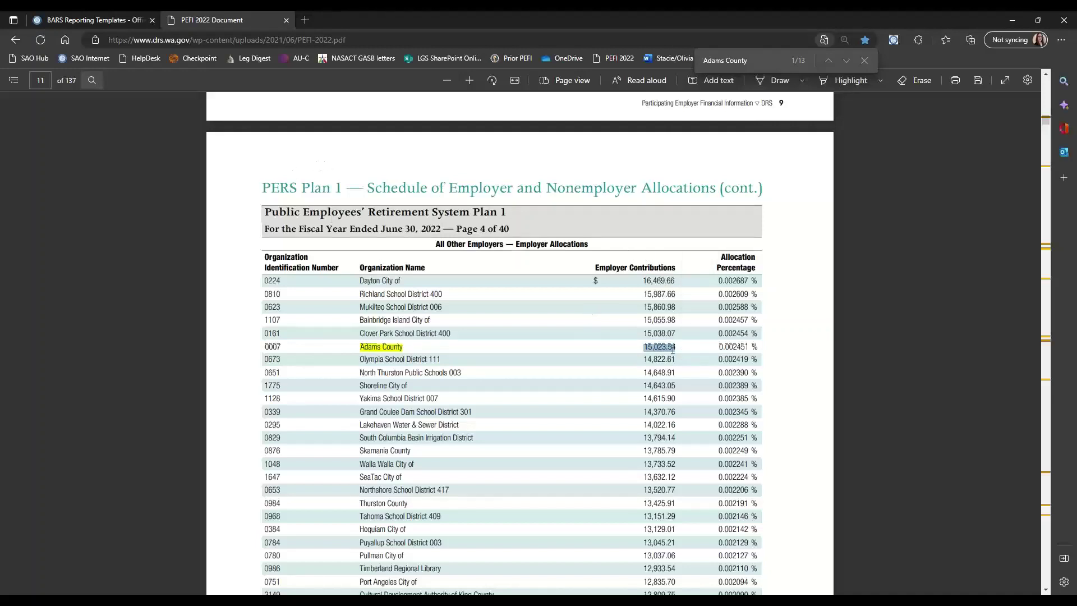
- Switch to the Excel worksheet and paste the copied employer contributions, 15,023.54, into the 2022 PERS 1 row (cell B8)
key("alt+Tab")
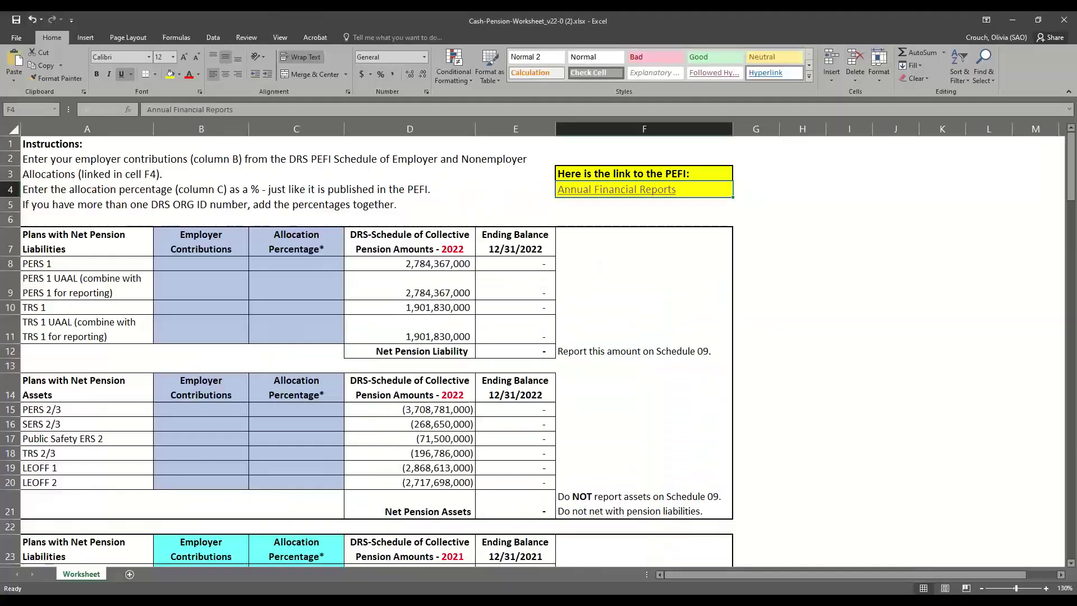
left_click(198, 263)
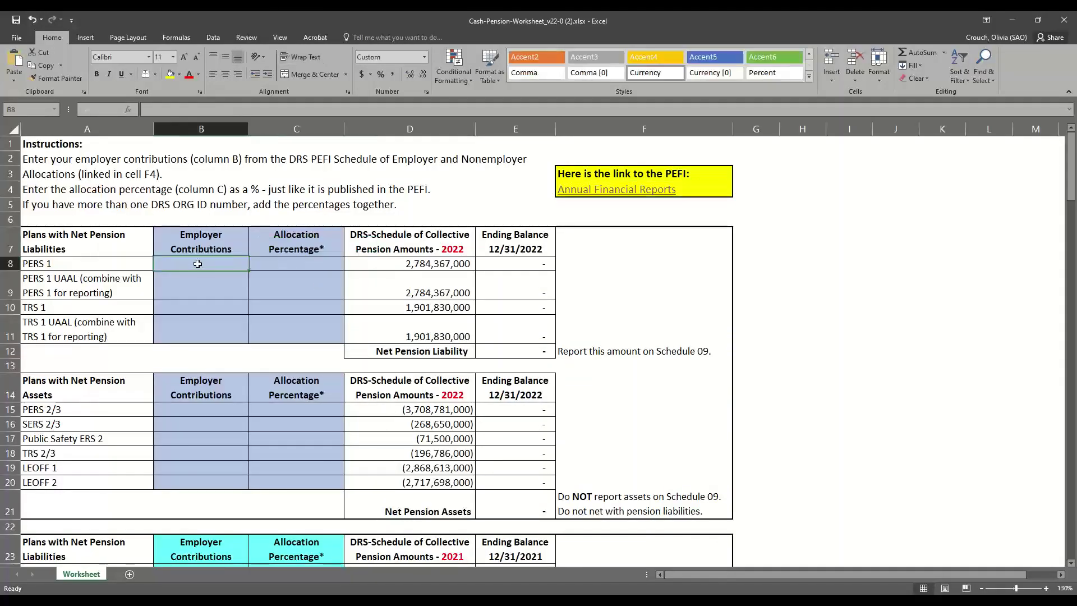
key("ctrl+v")
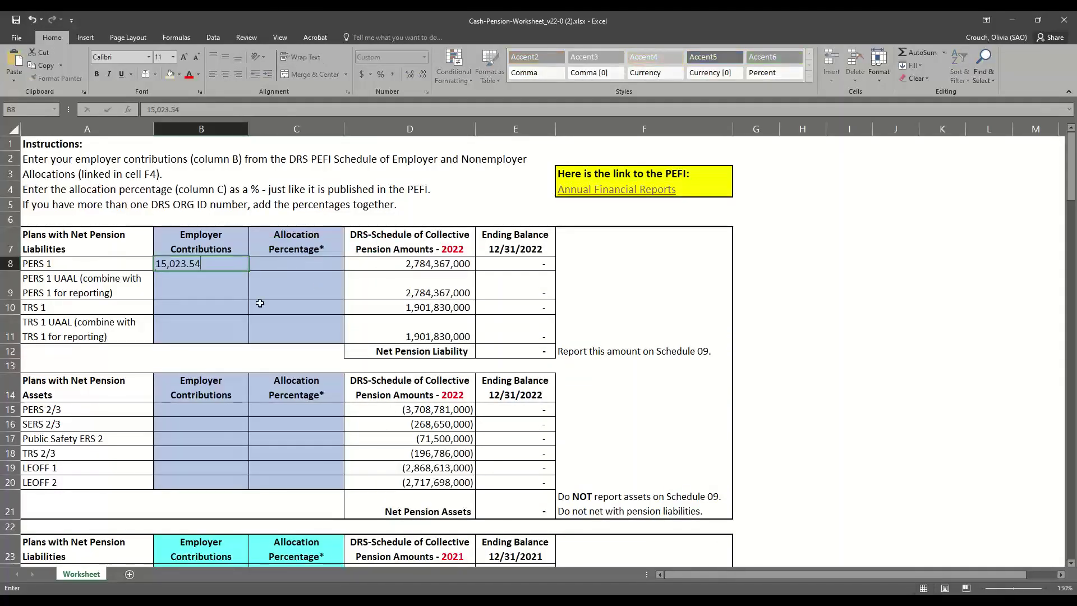
key("Tab")
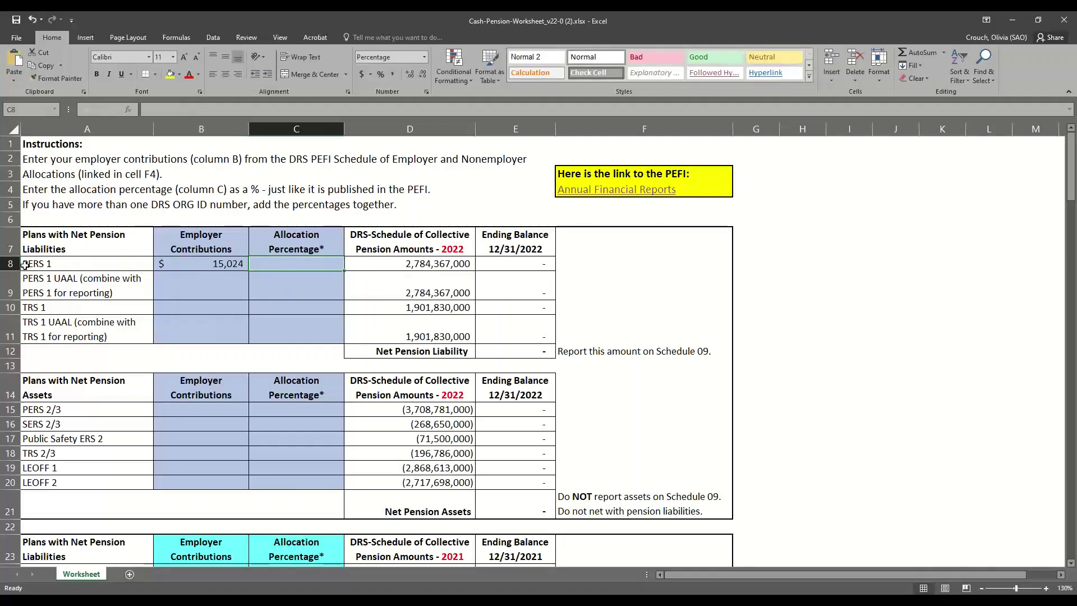
left_click_drag(24, 264, 263, 264)
left_click(263, 263)
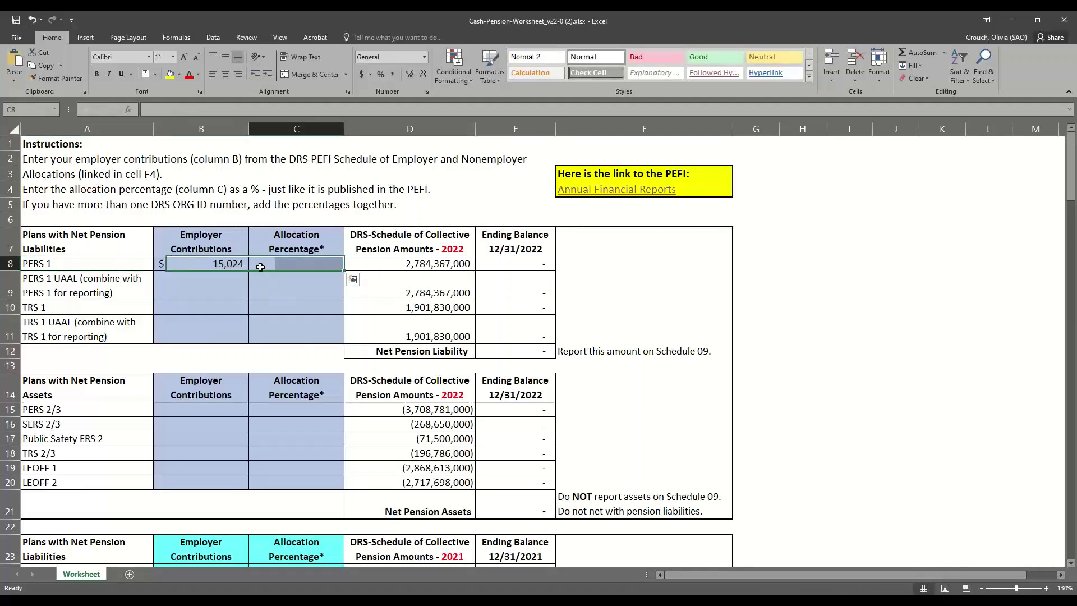
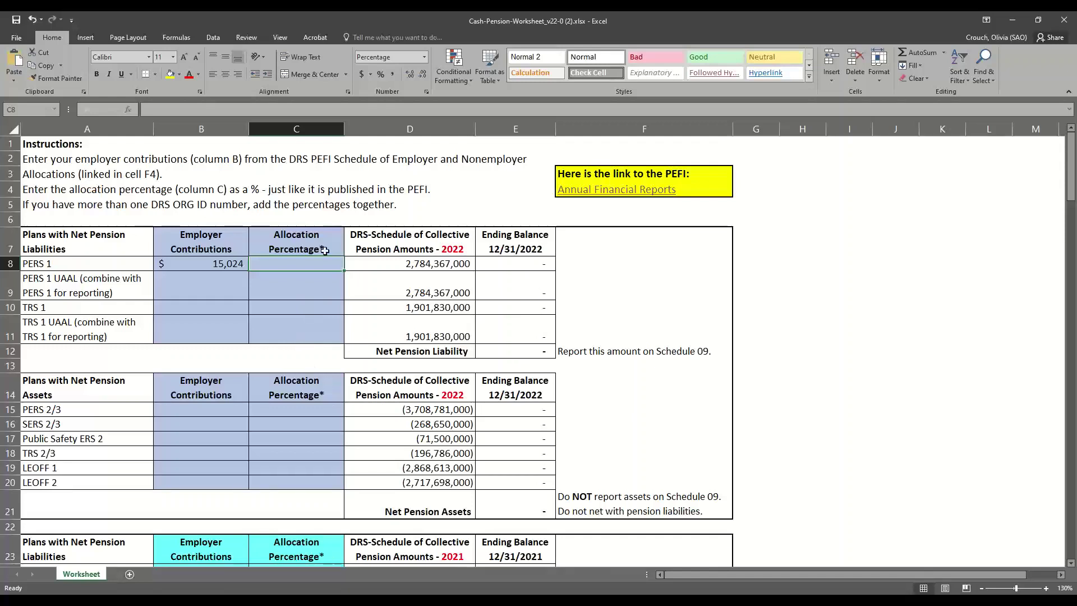
- Copy Adams County's PERS Plan 1 allocation percentage, 0.002451 %, from the PEFI document into the worksheet's 2022 PERS 1 row (cell C8)
key("alt+Tab")
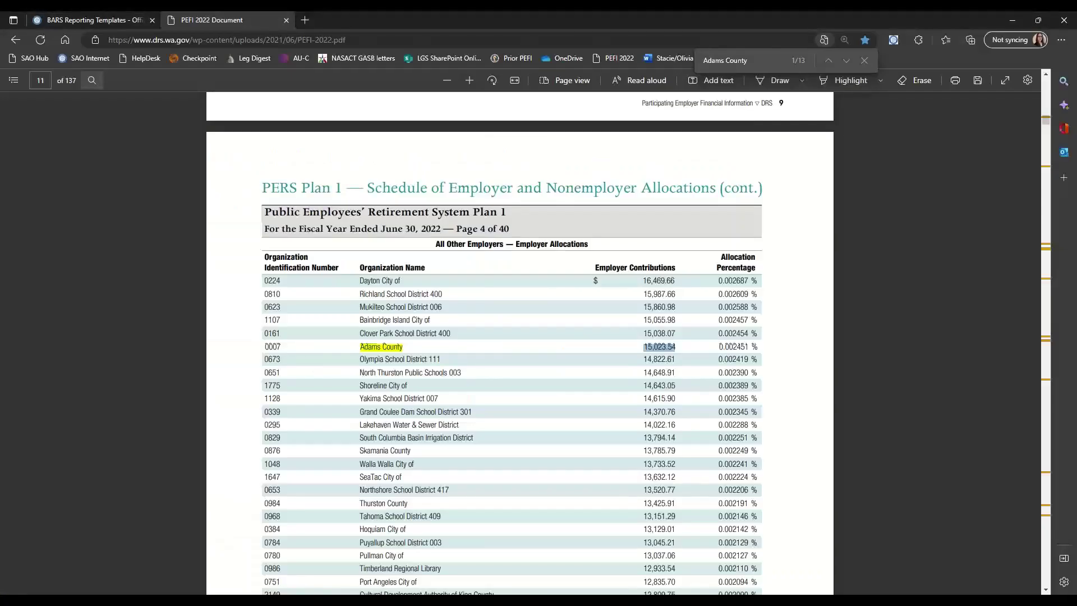
left_click_drag(718, 347, 761, 350)
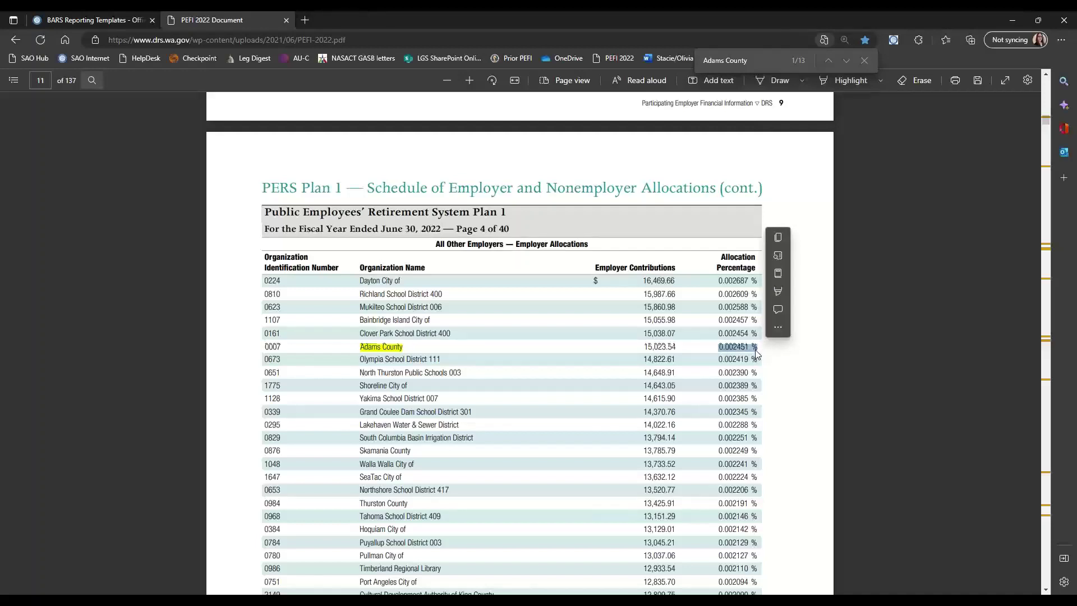
key("ctrl+c")
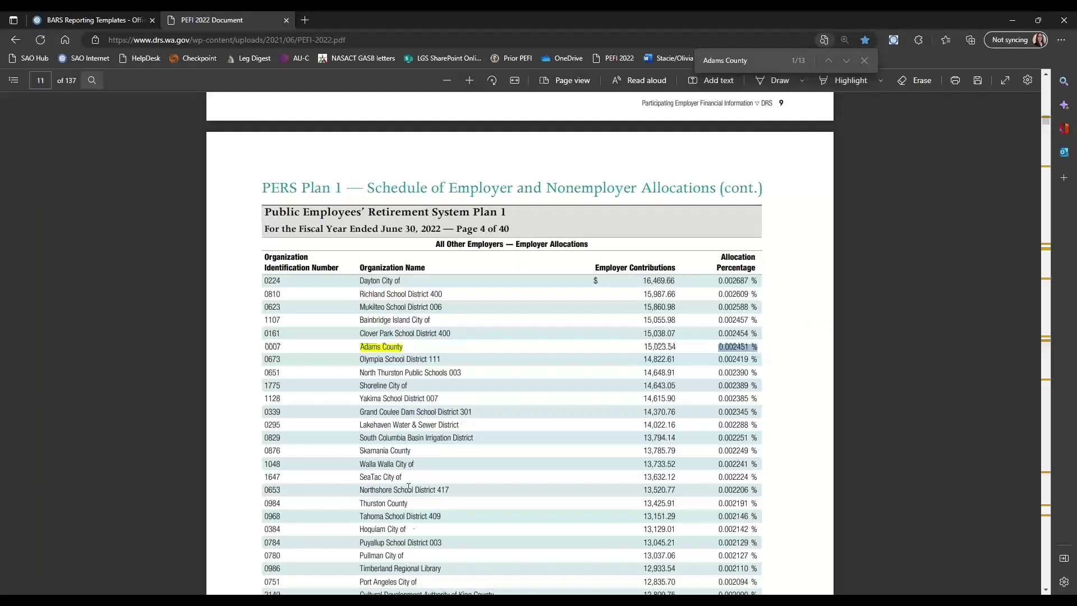
key("alt+Tab")
left_click(293, 265)
key("ctrl+v")
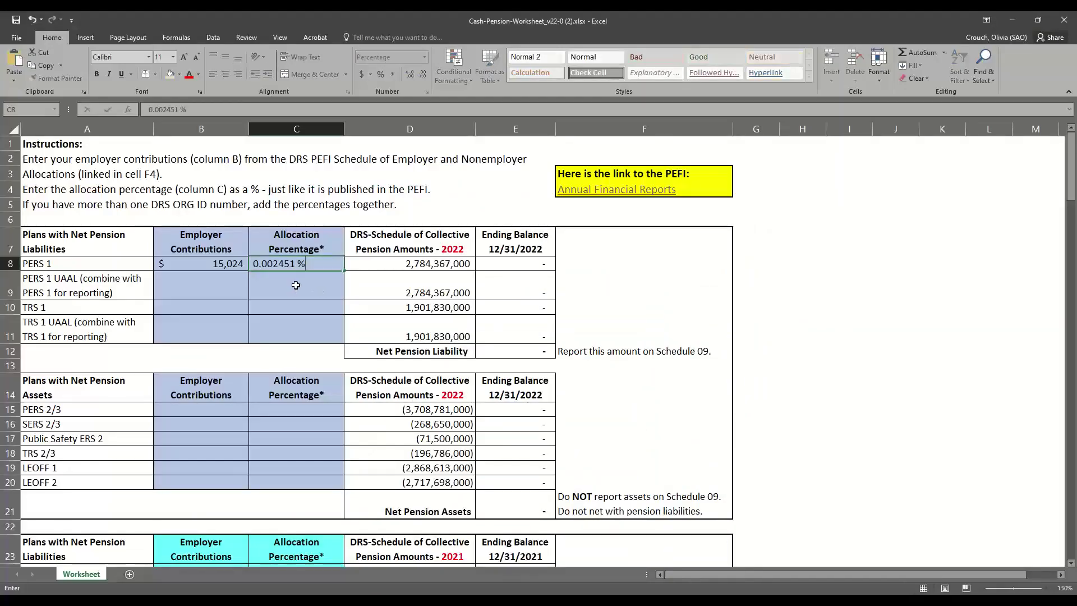
left_click(295, 285)
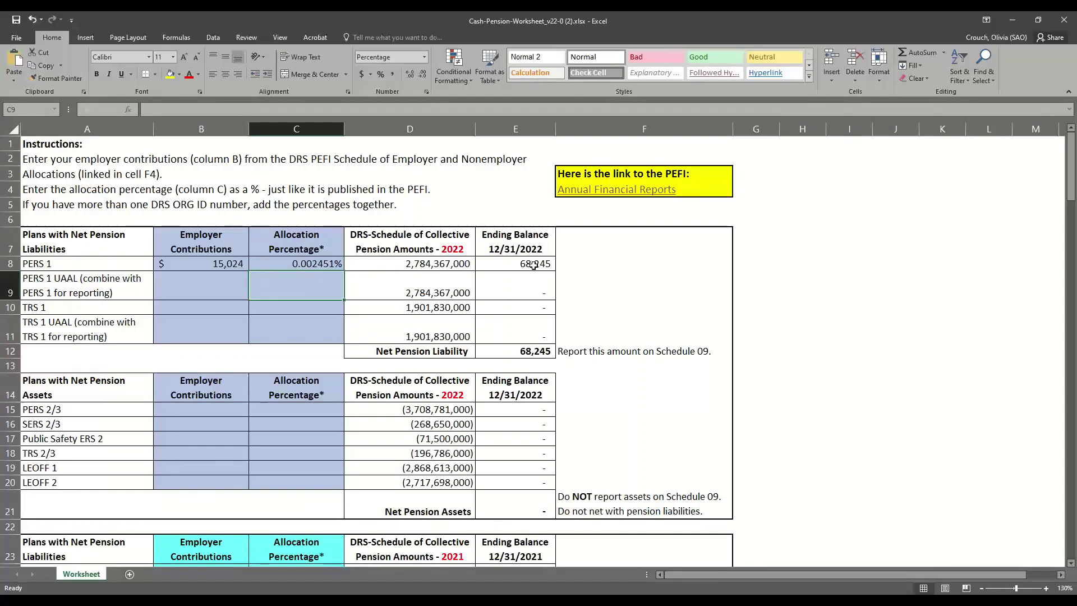
- Review the plan rows of the 2022 net pension liabilities table, particularly the PERS 1 UAAL row and its empty input cells
left_click_drag(115, 263, 112, 328)
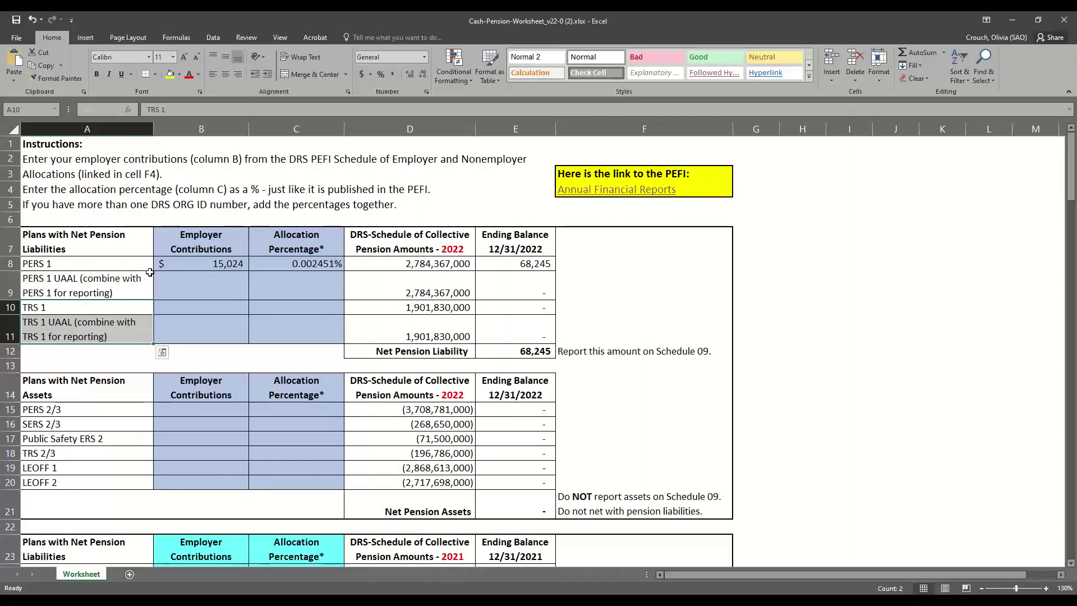
left_click(122, 263)
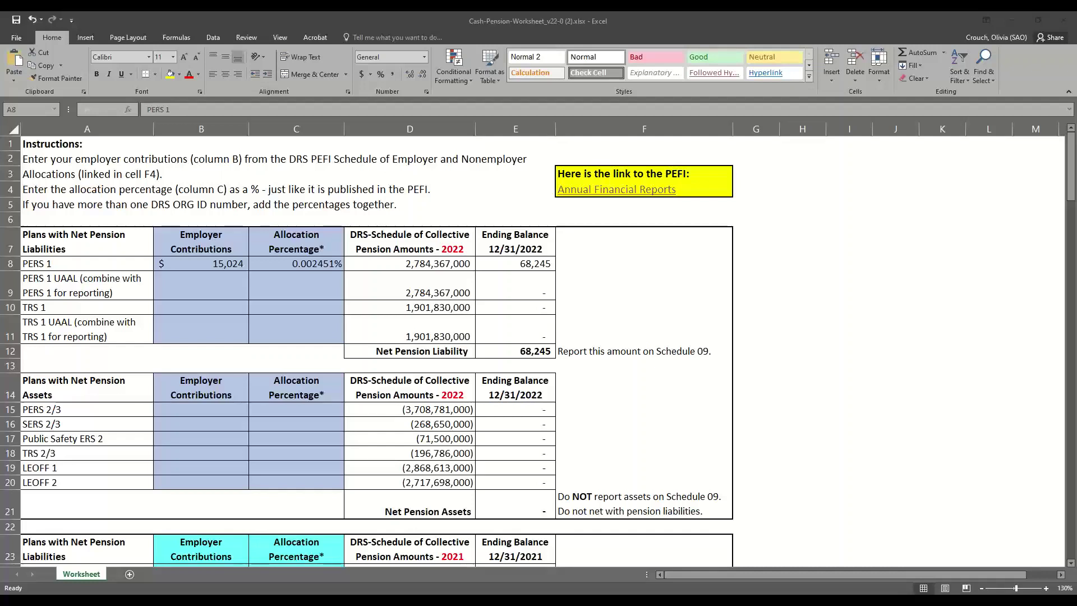
left_click(129, 285)
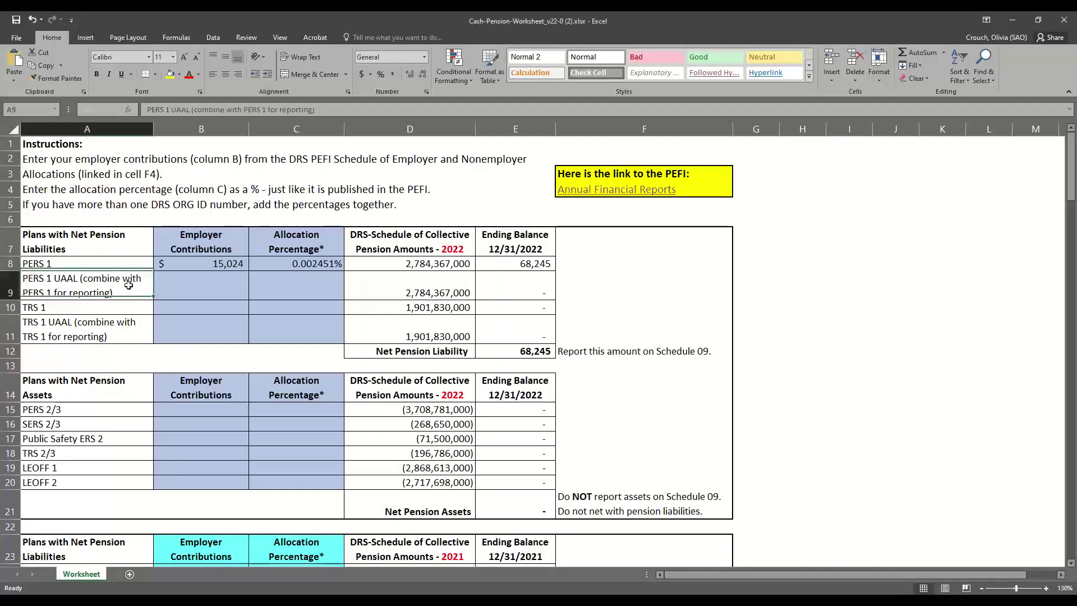
key("shift+Right")
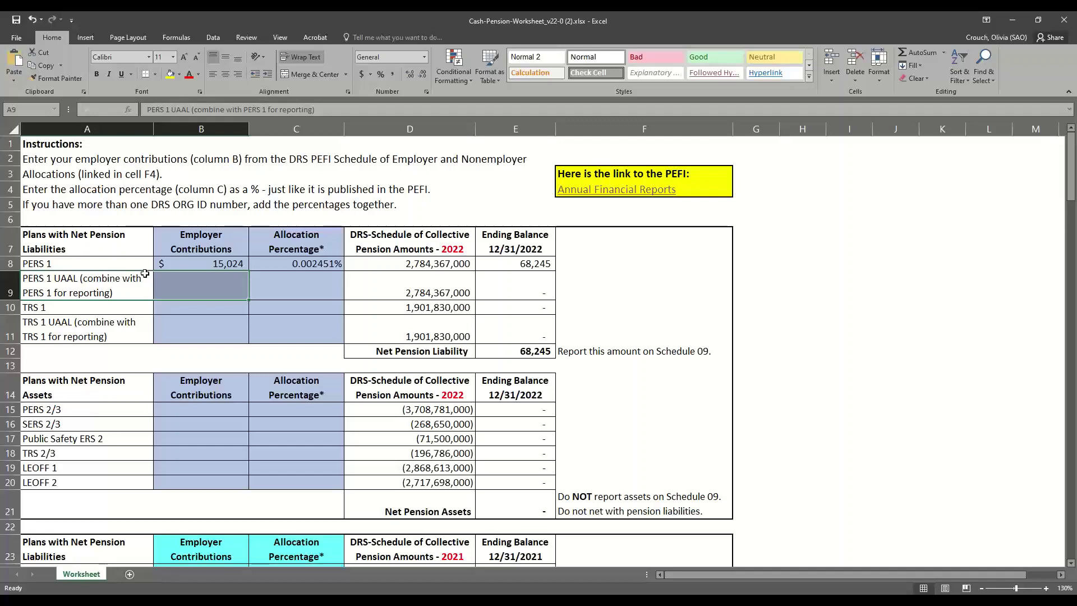
left_click(130, 293)
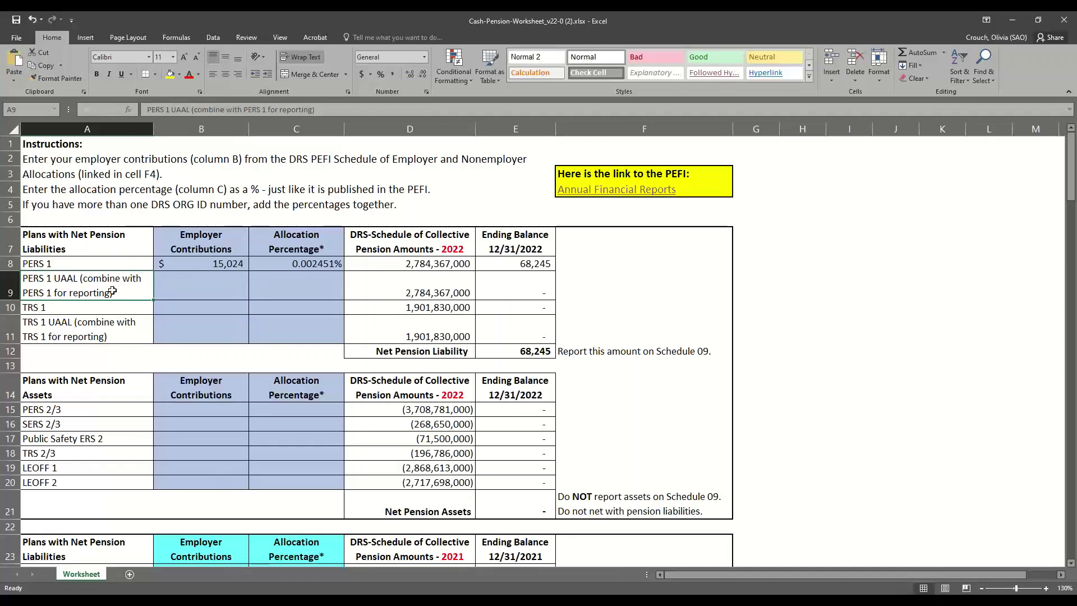
left_click_drag(112, 291, 276, 292)
- Find Adams County in the PEFI document's Plan 1 UAAL allocations and copy its employer contributions amount
key("alt+Tab")
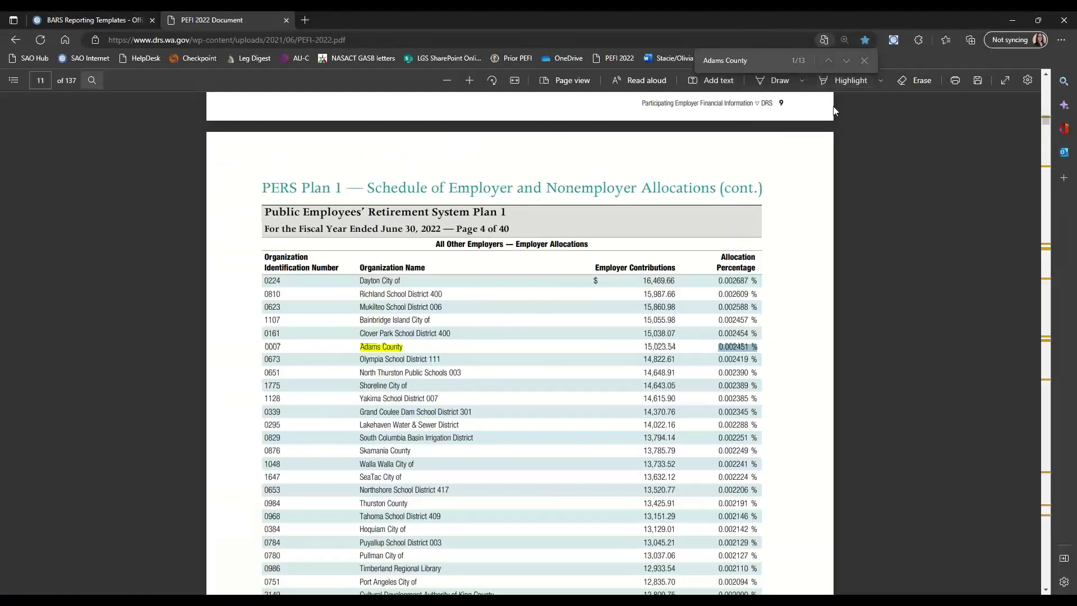
left_click(847, 61)
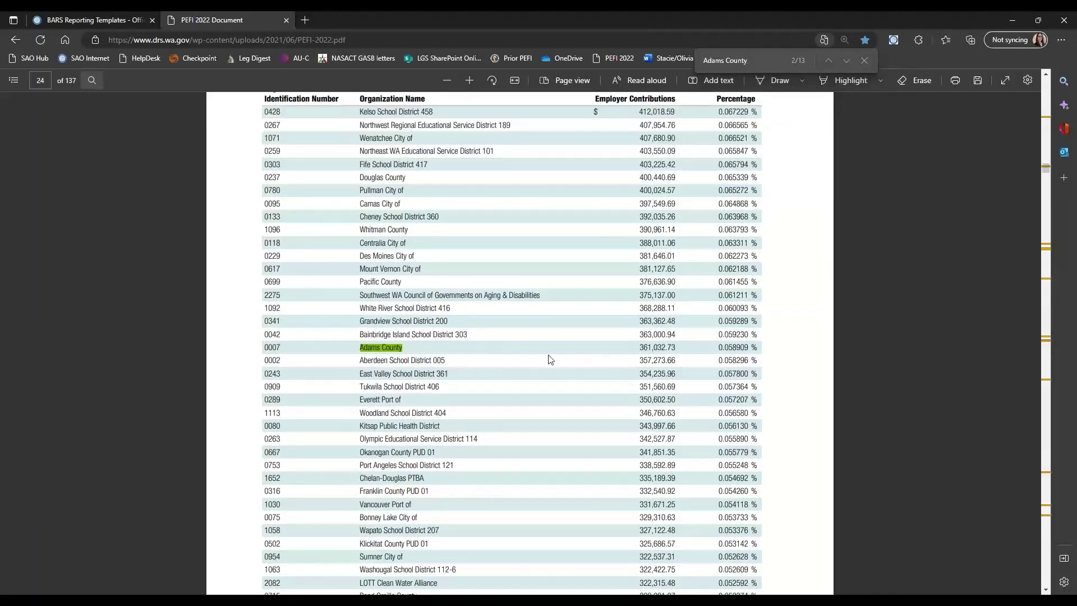
scroll(550, 359, "up", 3)
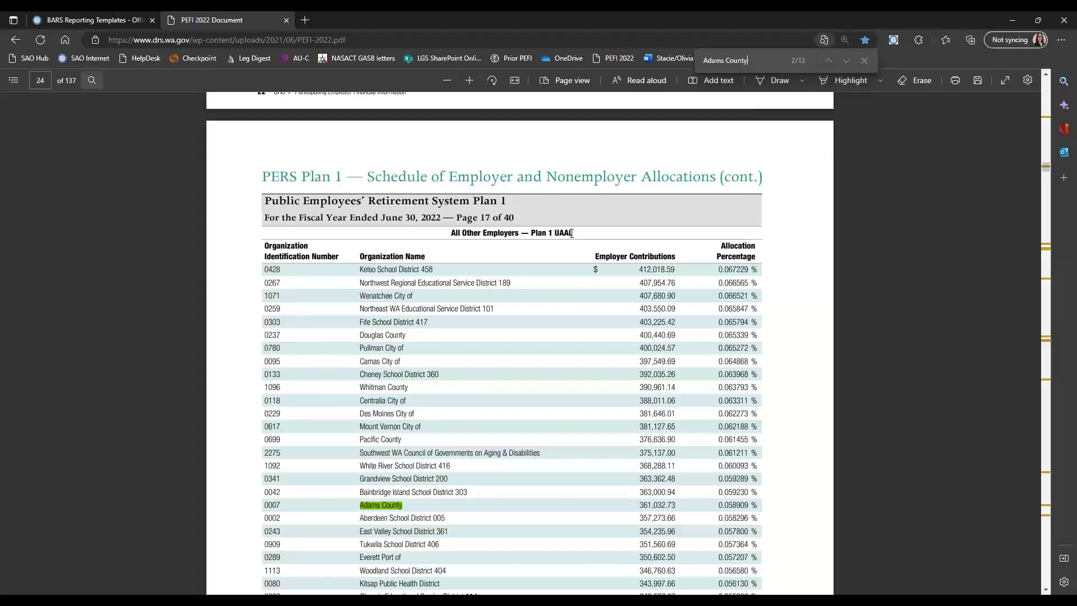
left_click_drag(572, 234, 536, 239)
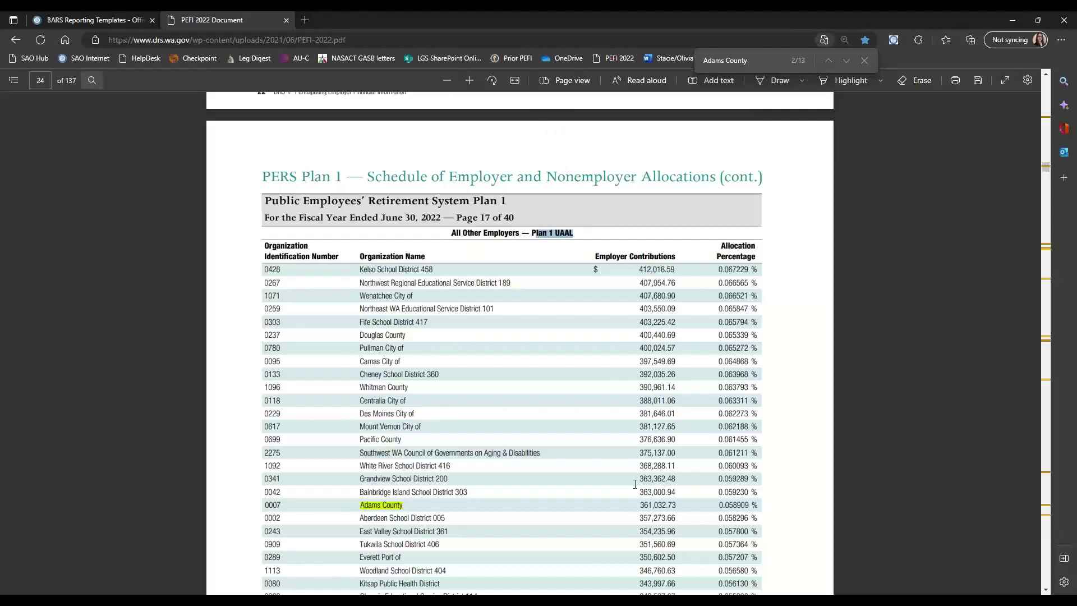
left_click_drag(642, 506, 677, 509)
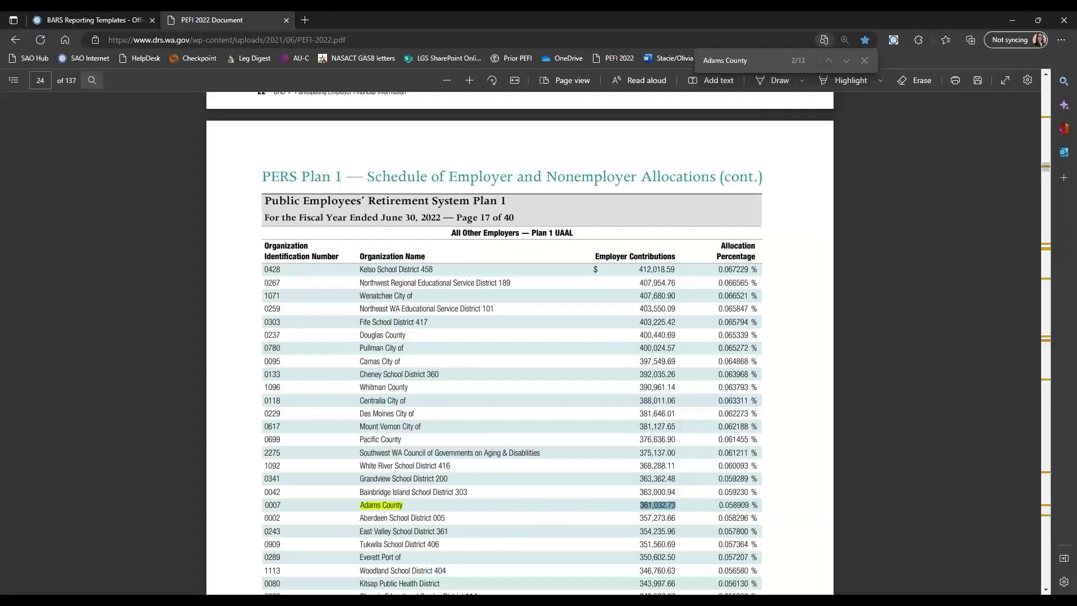
- Paste the copied contributions, 361,032.73, into the worksheet's 2022 PERS 1 UAAL row (cell B9)
key("alt+Tab")
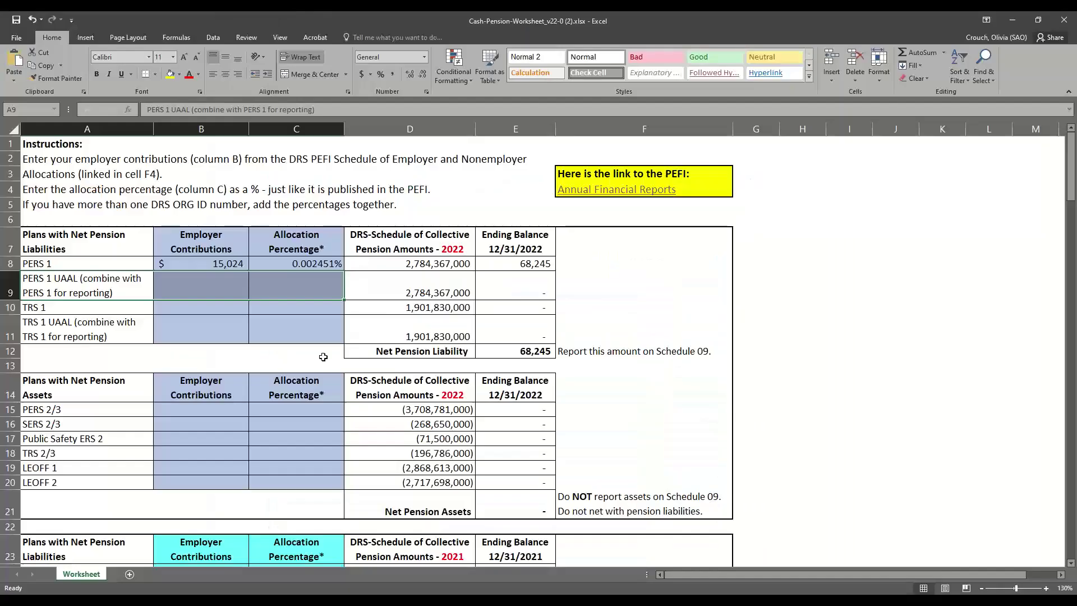
left_click(236, 294)
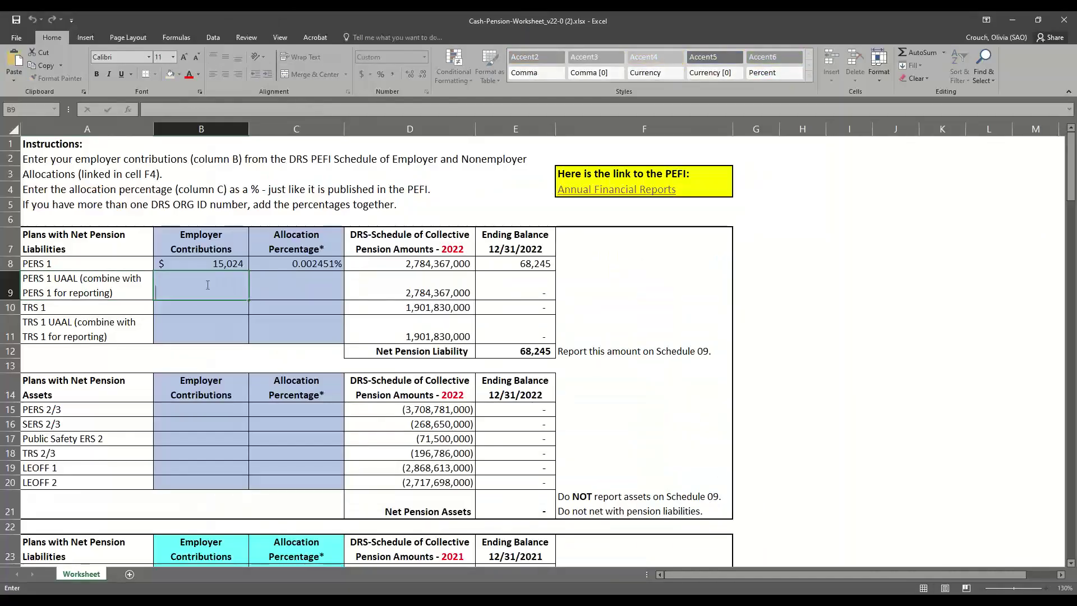
key("ctrl+v")
left_click(216, 289)
key("Tab")
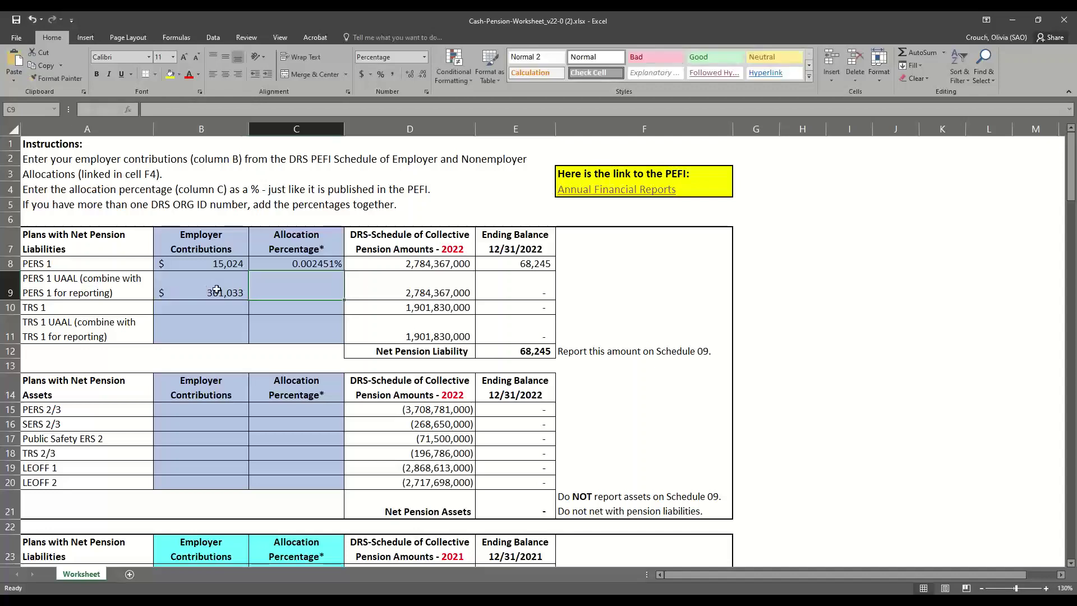
- Copy Adams County's Plan 1 UAAL allocation percentage, 0.058909 %, from the PEFI document into the 2022 PERS 1 UAAL row (cell C9)
key("alt+Tab")
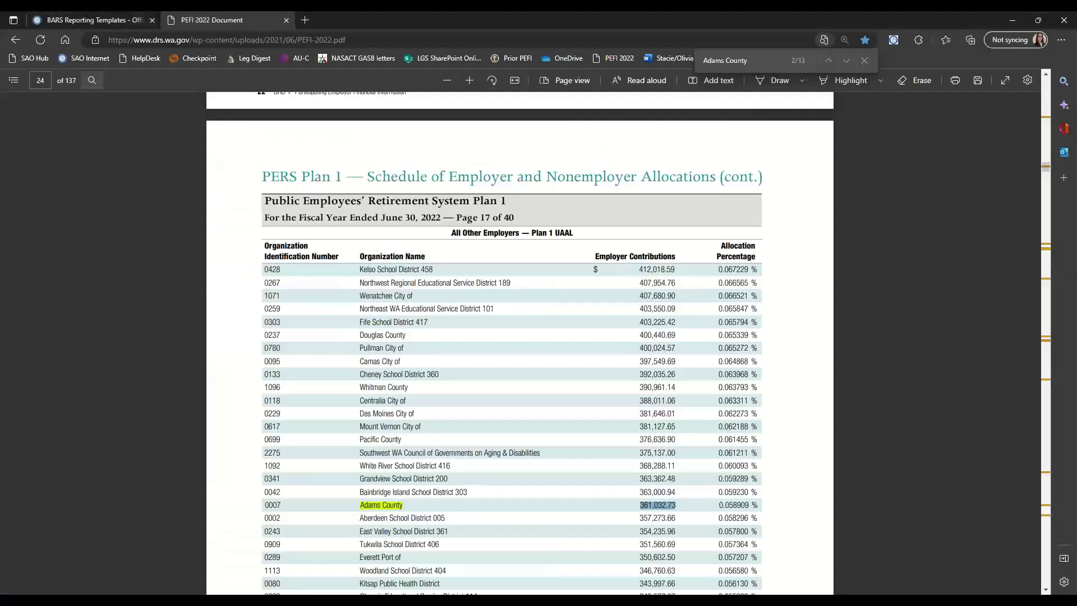
left_click_drag(720, 505, 762, 514)
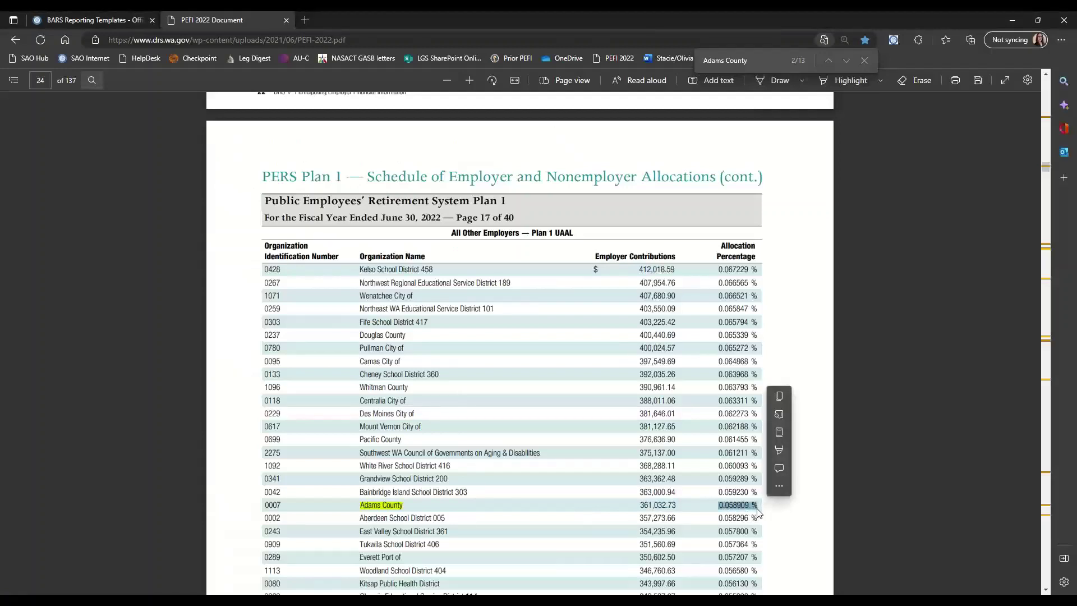
key("ctrl+c")
key("alt+Tab")
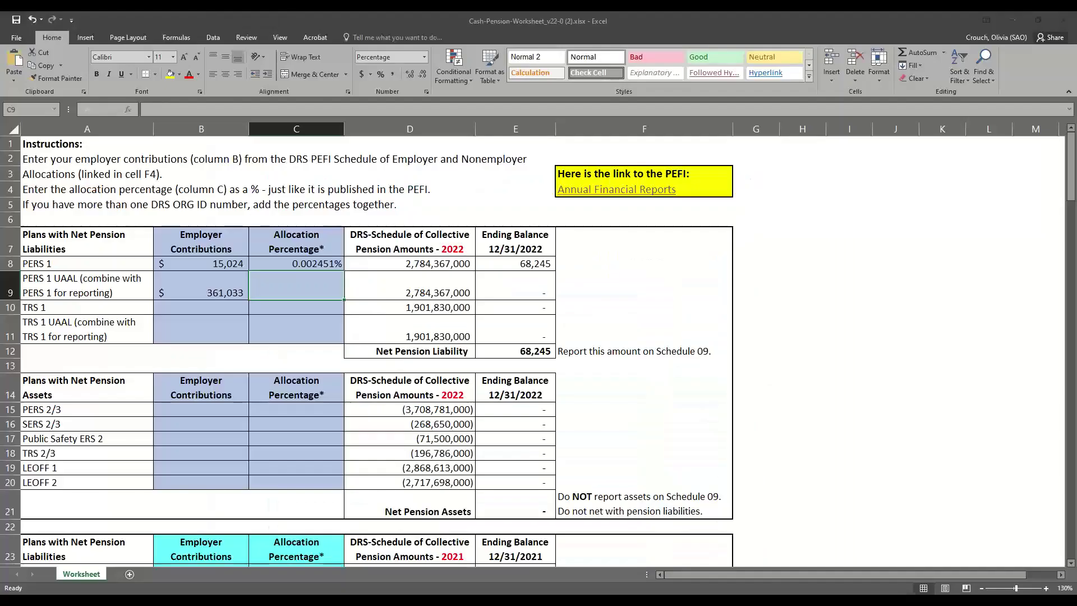
double_click(282, 284)
key("ctrl+v")
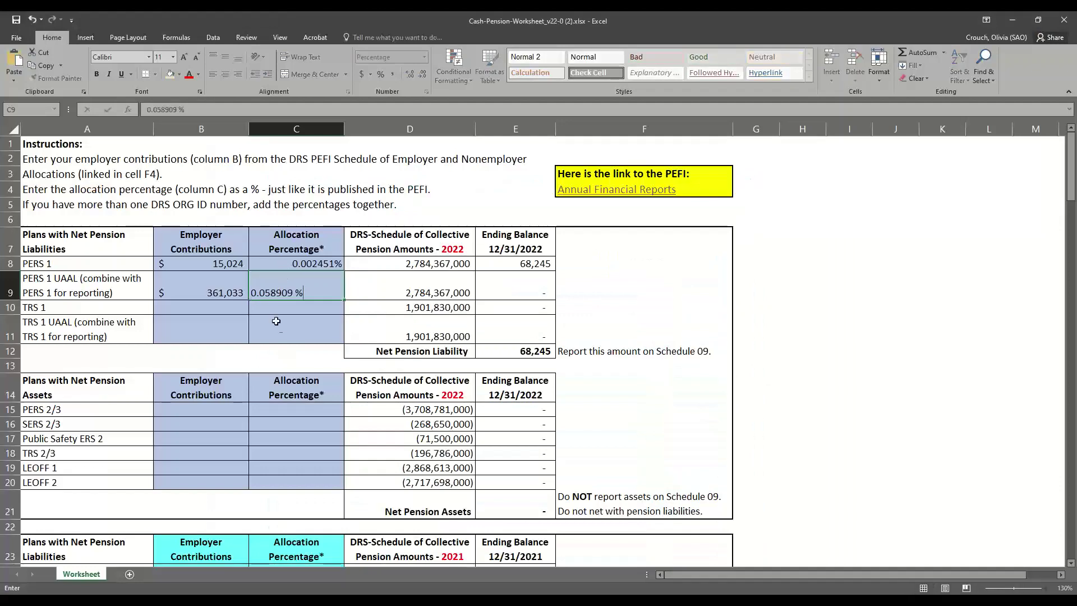
key("Tab")
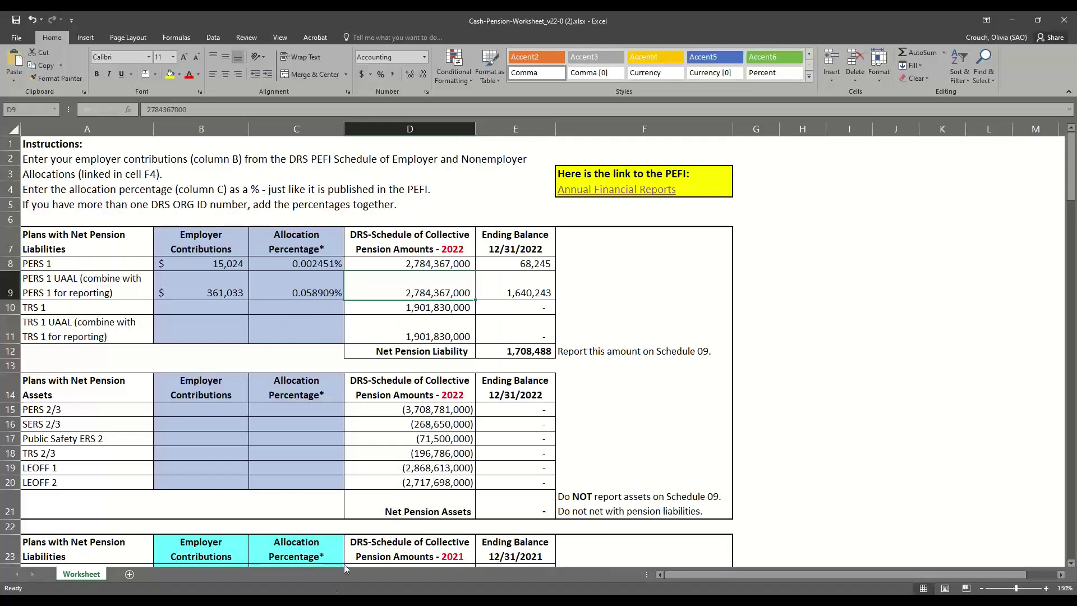
- Find Adams County in the PEFI document's PERS Plans 2/3 employer allocations and copy its employer contributions amount
left_click(278, 576)
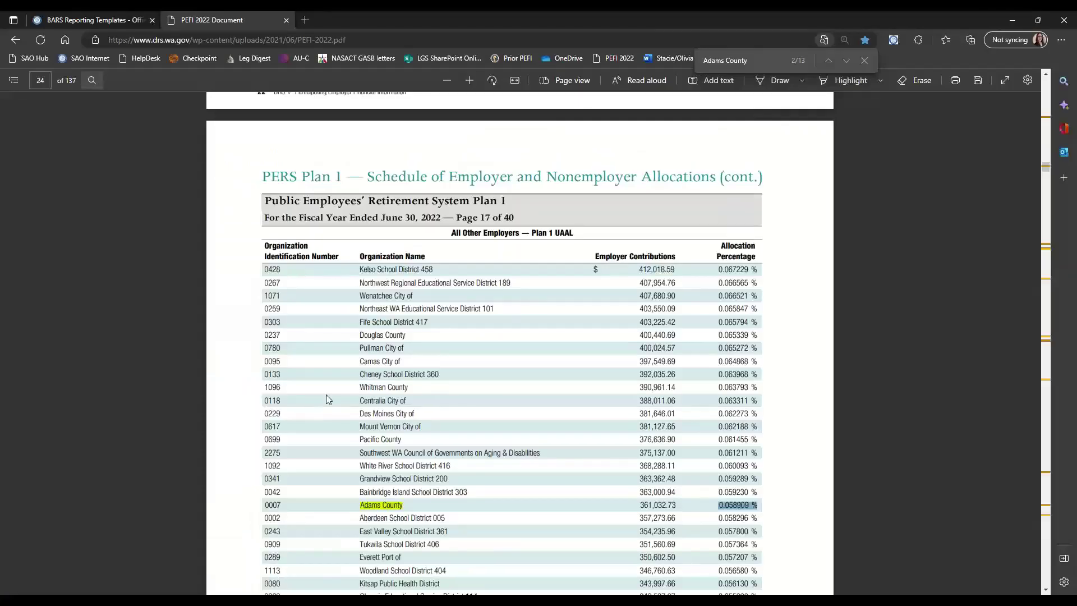
left_click(846, 61)
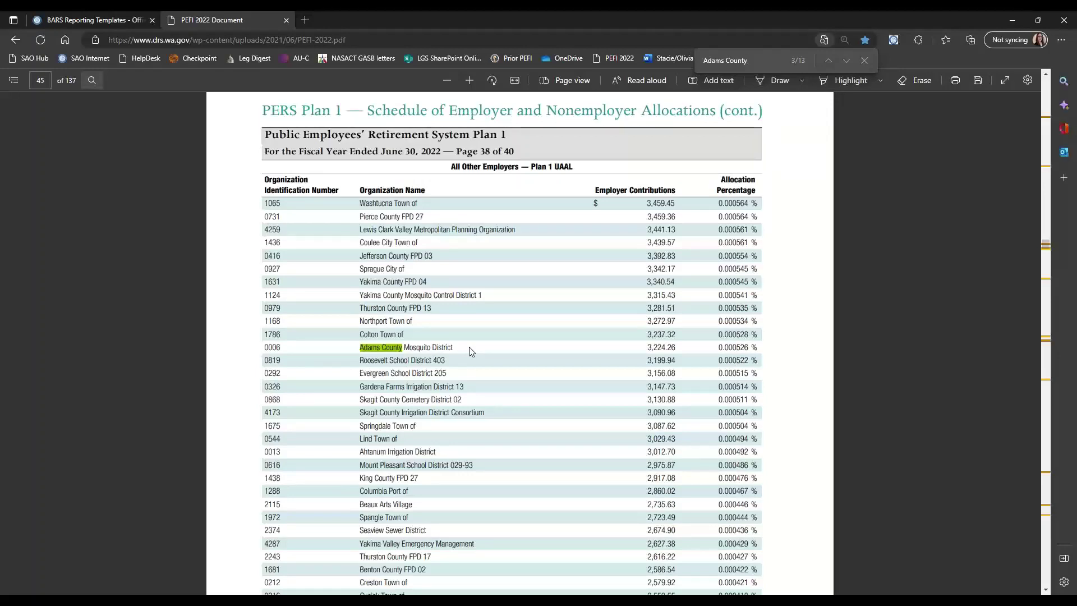
left_click(846, 63)
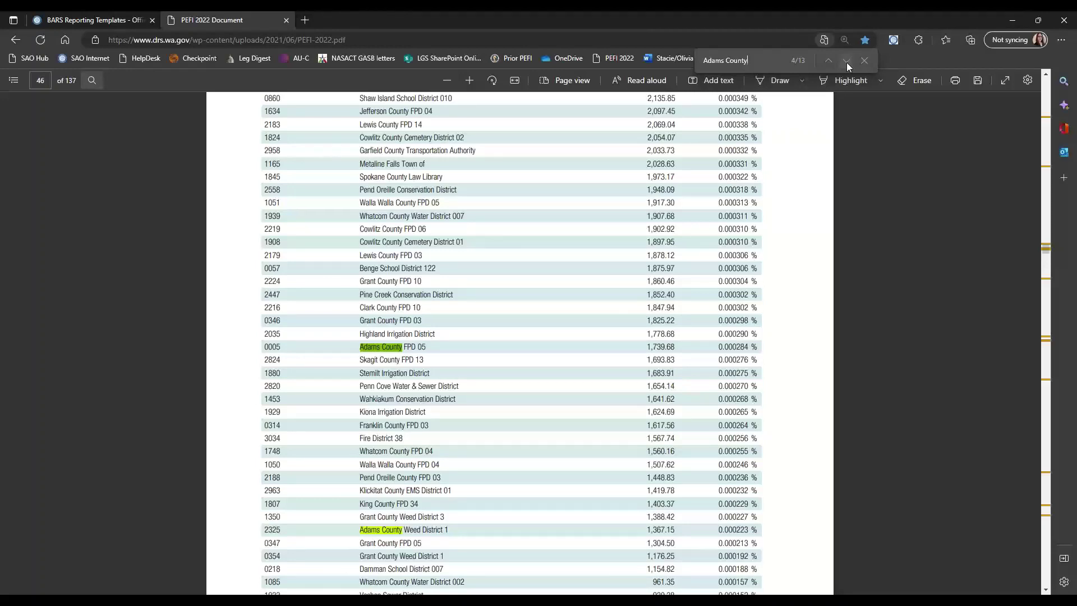
left_click(846, 62)
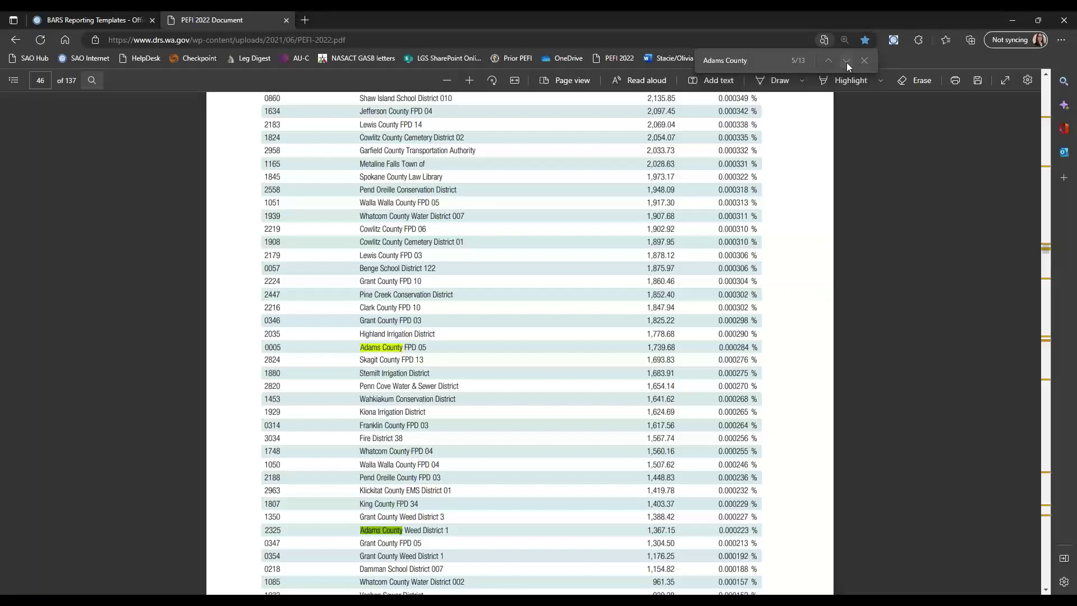
left_click(846, 63)
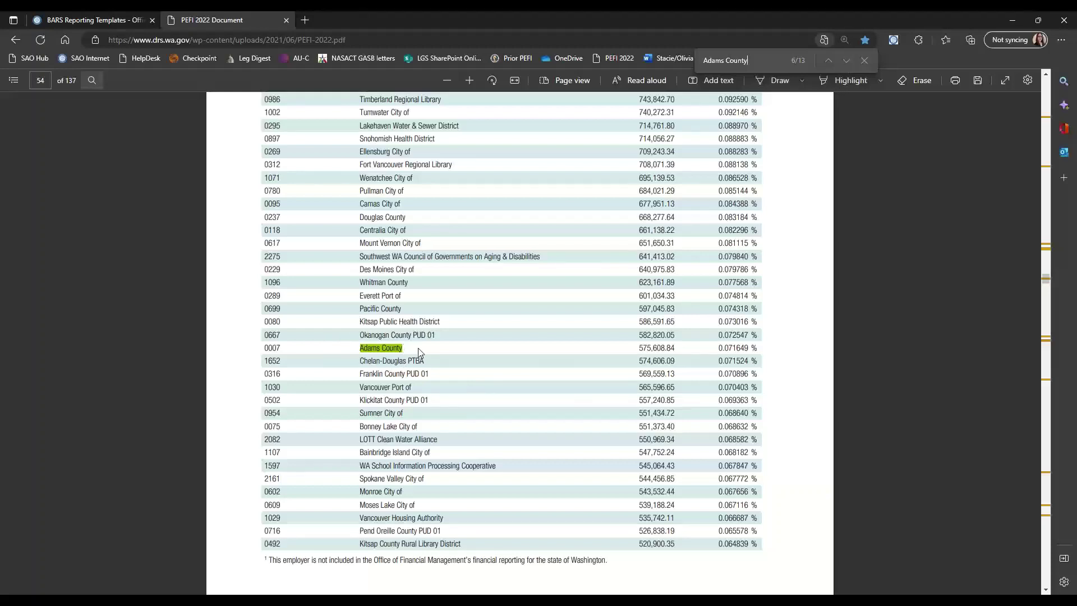
scroll(542, 370, "up", 2)
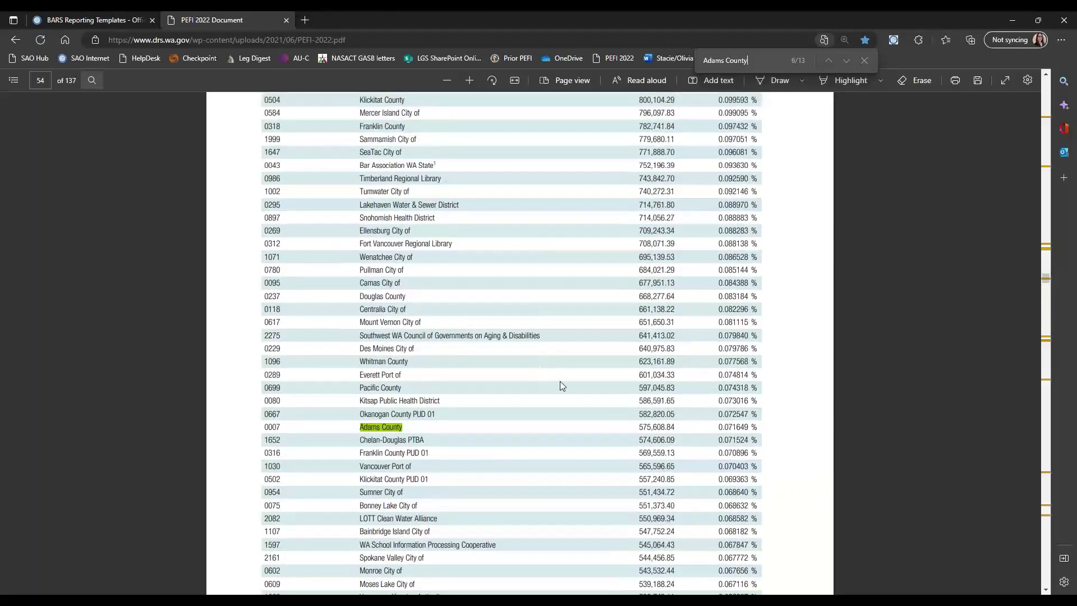
scroll(612, 368, "up", 3)
scroll(611, 368, "up", 1)
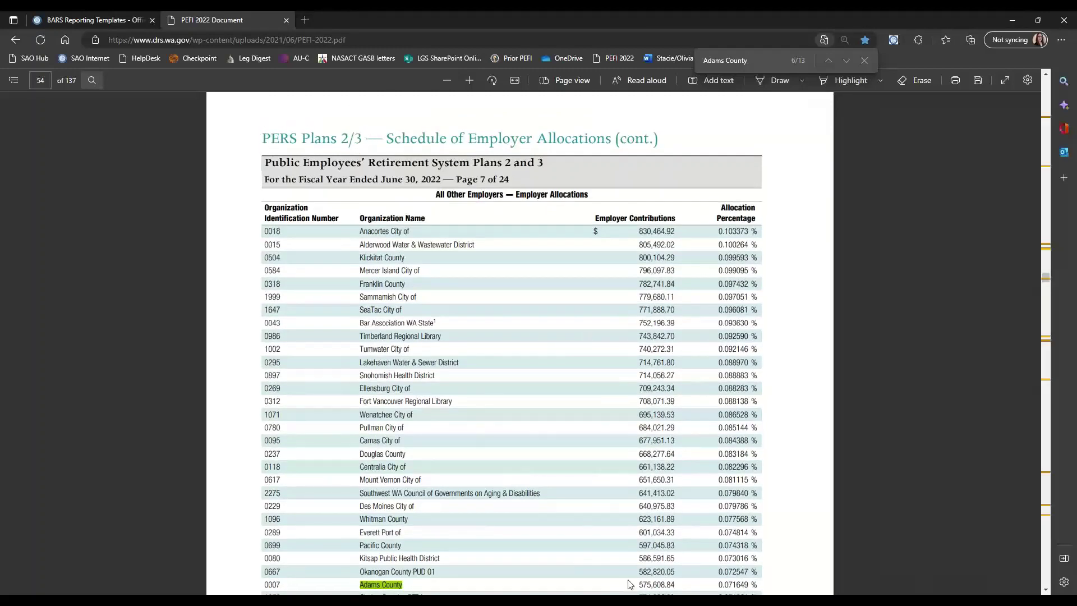
left_click_drag(639, 584, 679, 579)
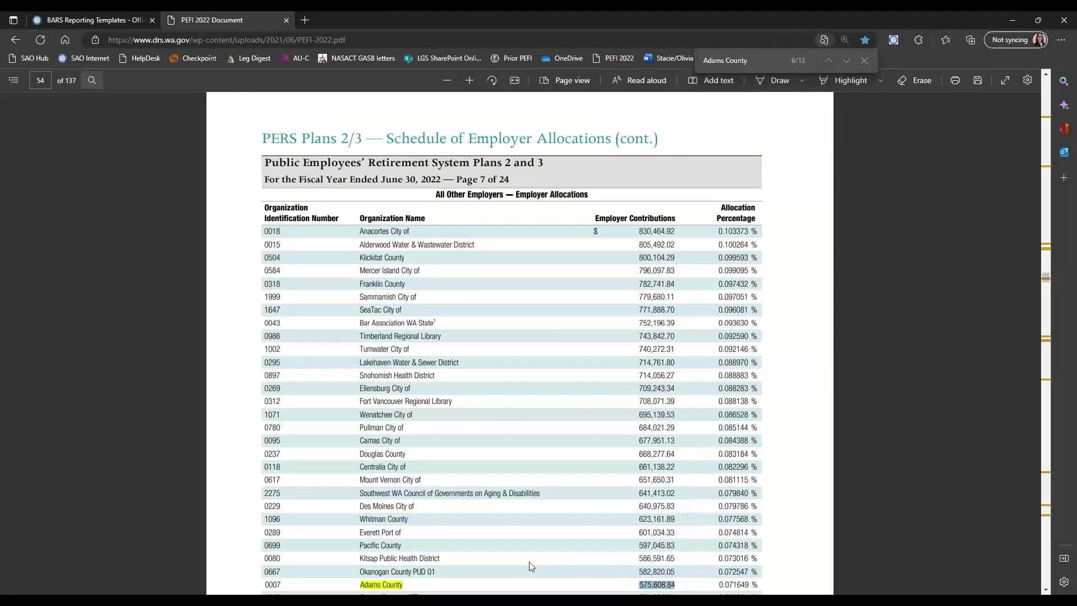
- Paste the copied contributions, 575,608.84, into the Excel worksheet's 2022 PERS 2/3 row (cell B15)
key("alt+Tab")
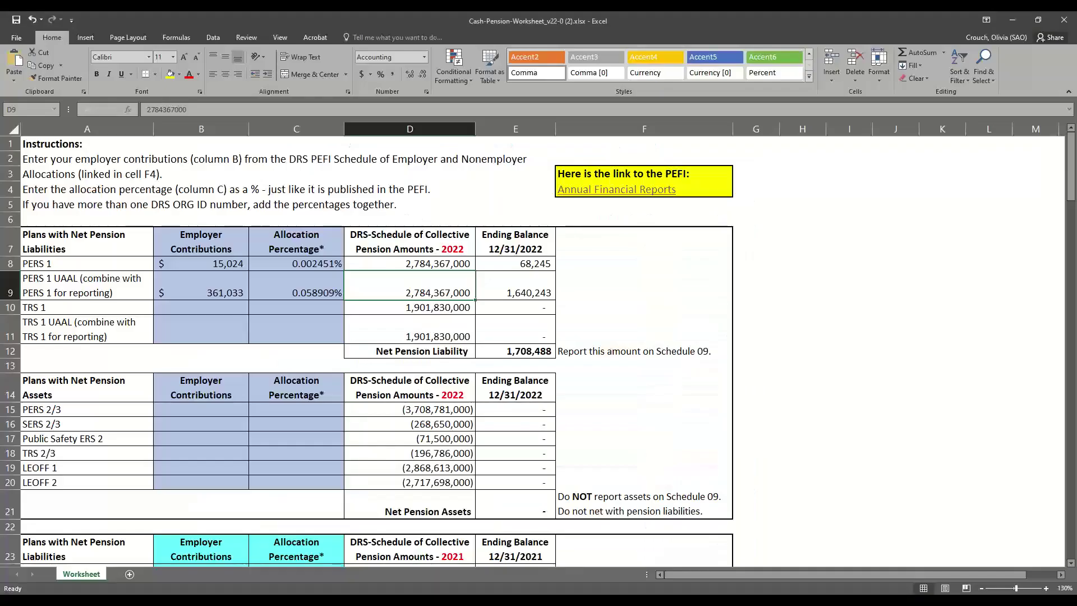
left_click_drag(56, 408, 173, 410)
left_click(173, 410)
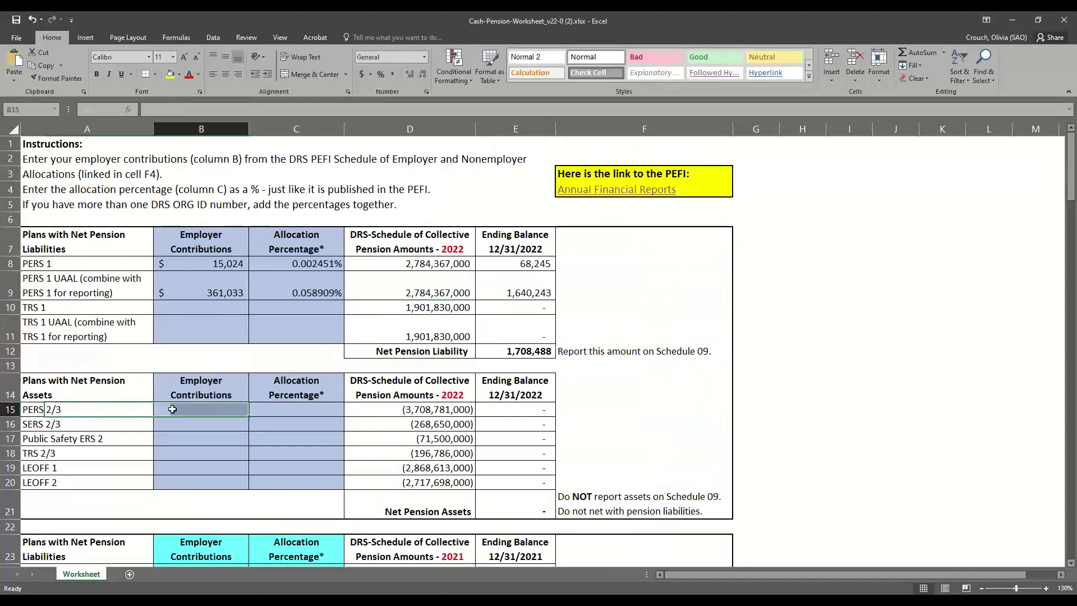
type("575,608.84")
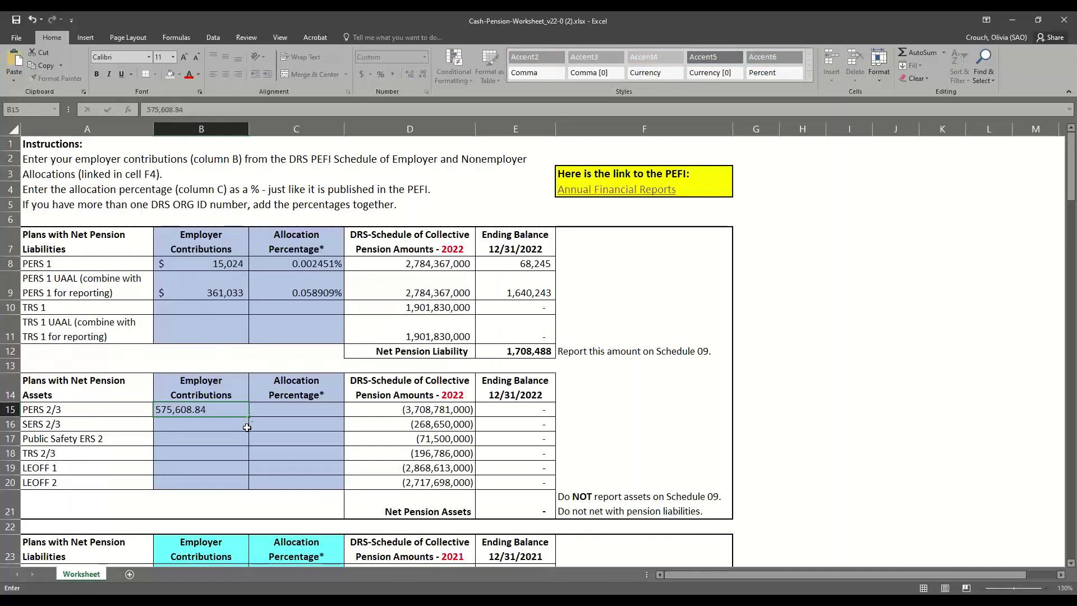
left_click(310, 411)
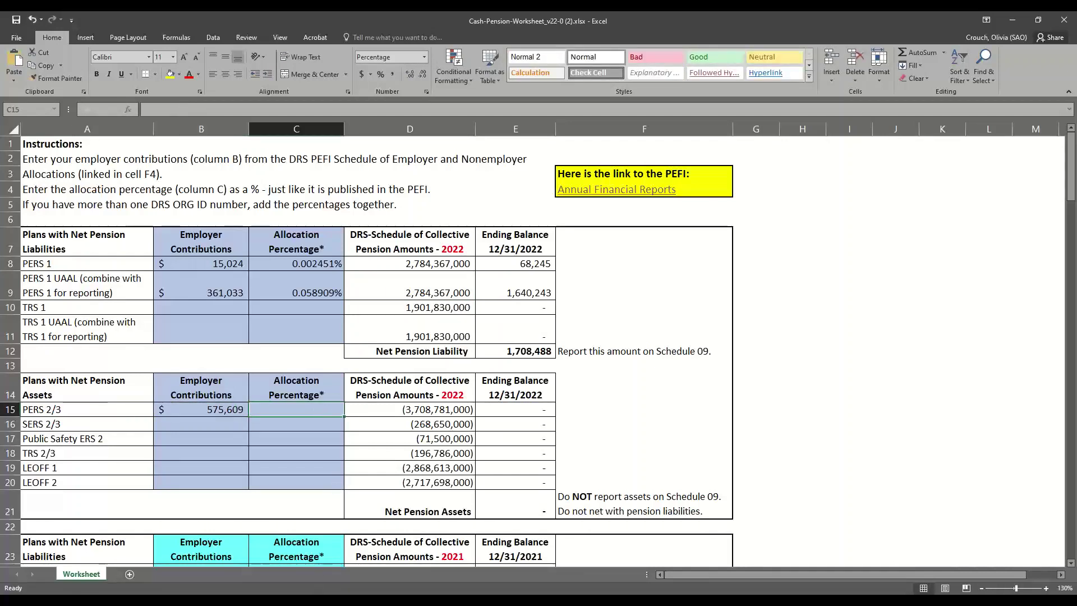
- Copy Adams County's PERS Plans 2/3 allocation percentage, 0.071649 %, from the PEFI document into the worksheet's 2022 PERS 2/3 row (cell C15)
key("alt+Tab")
left_click(719, 585)
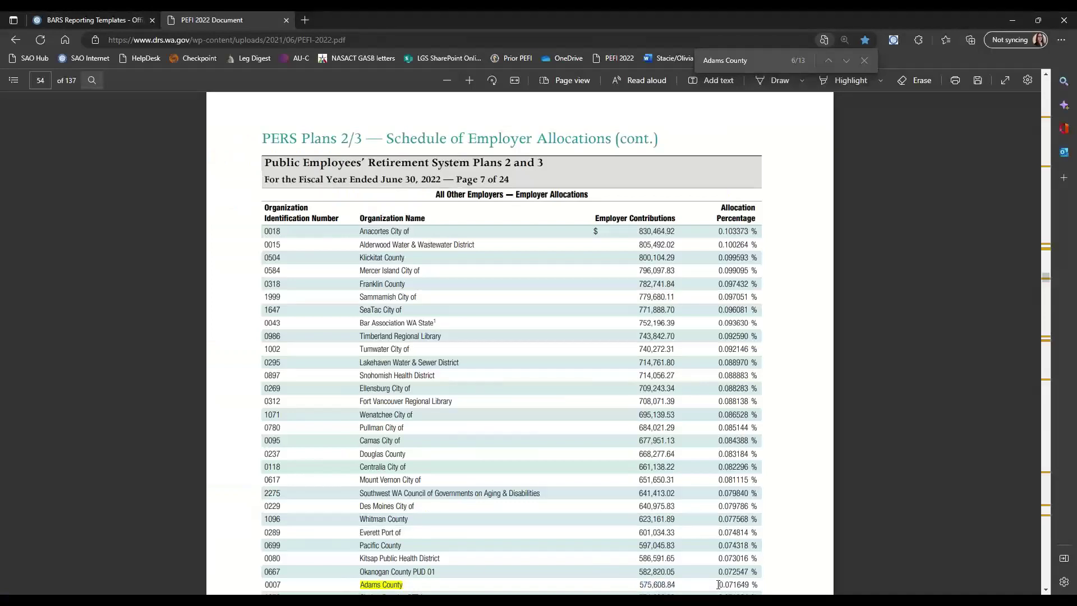
left_click_drag(724, 586, 759, 586)
key("ctrl+c")
key("alt+Tab")
left_click(292, 409)
key("ctrl+v")
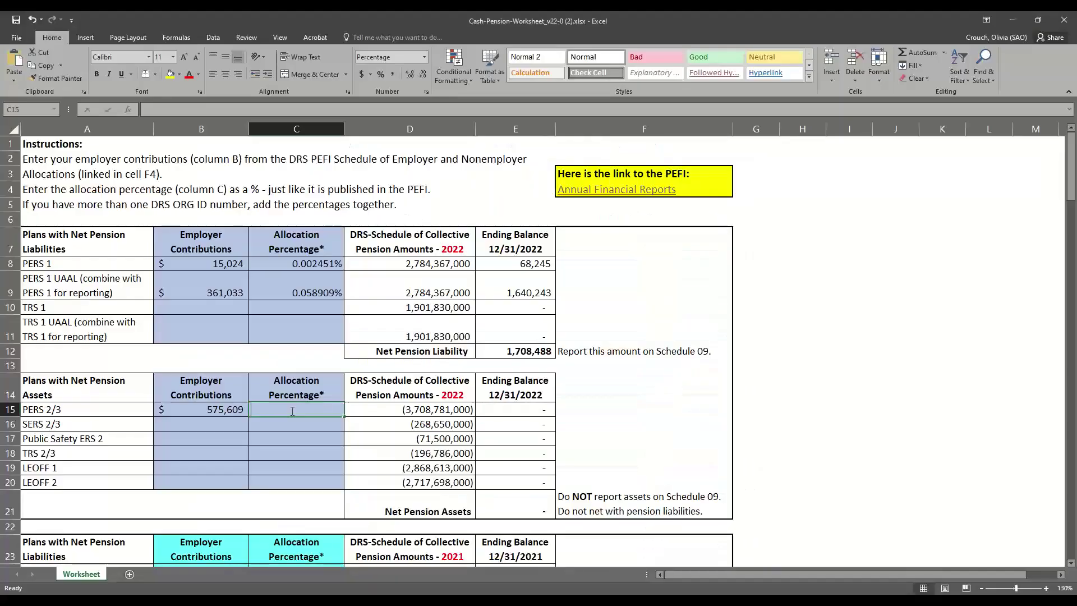